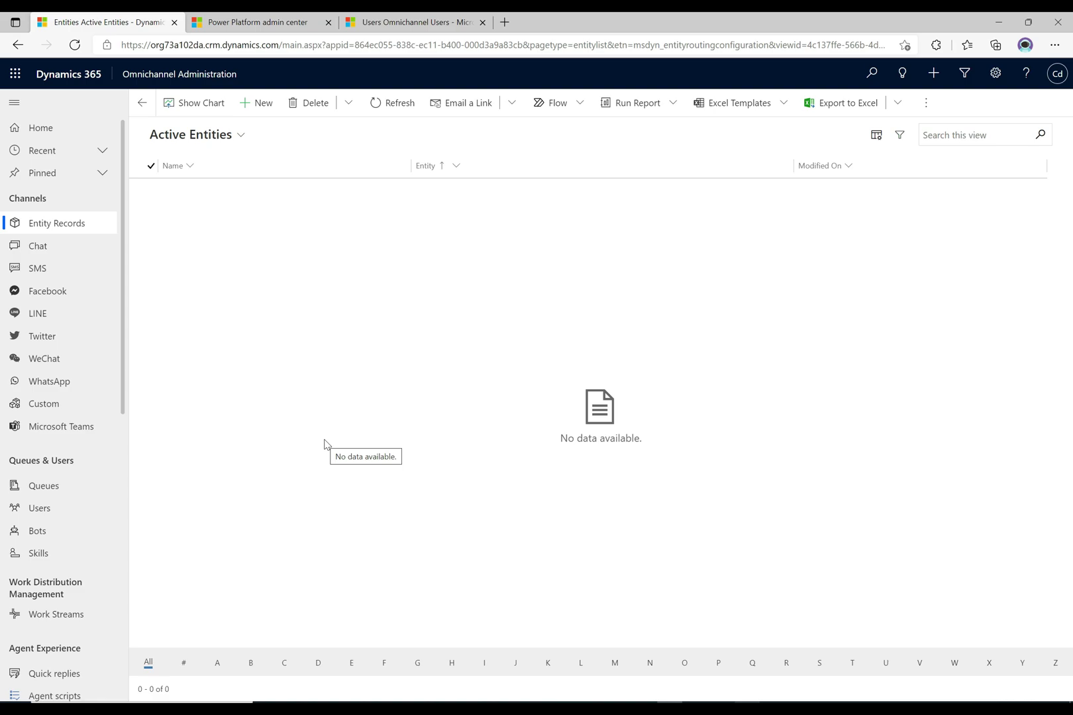
- Create a new chat widget in the Chat channel and name it Website Chat
click(98, 253)
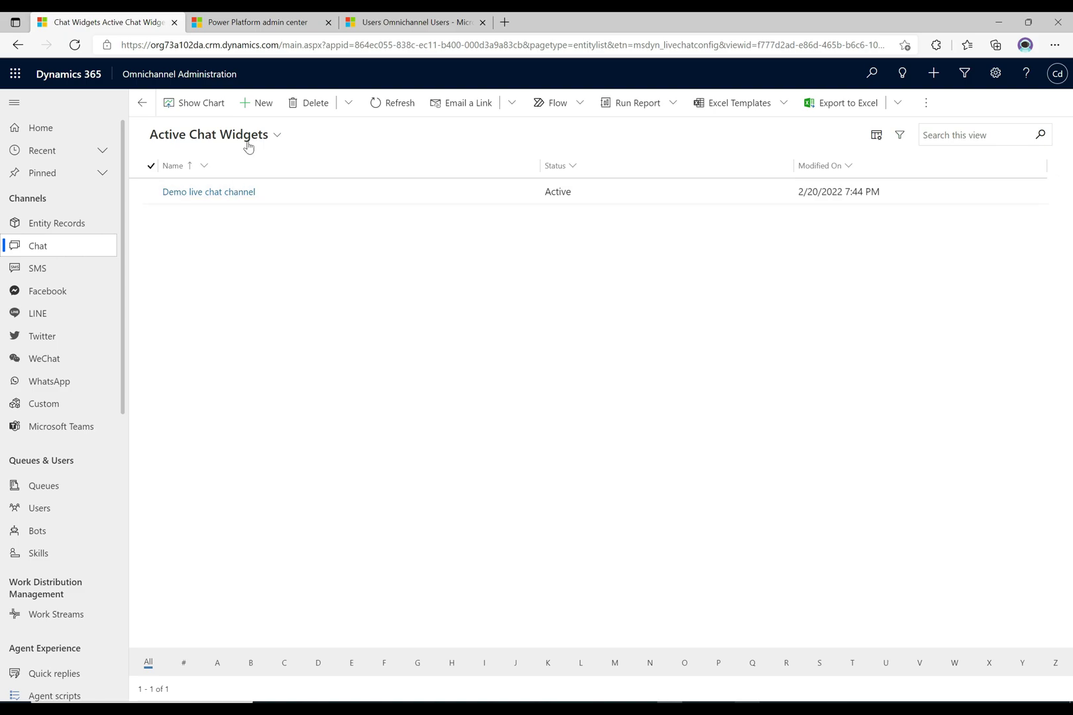
click(263, 105)
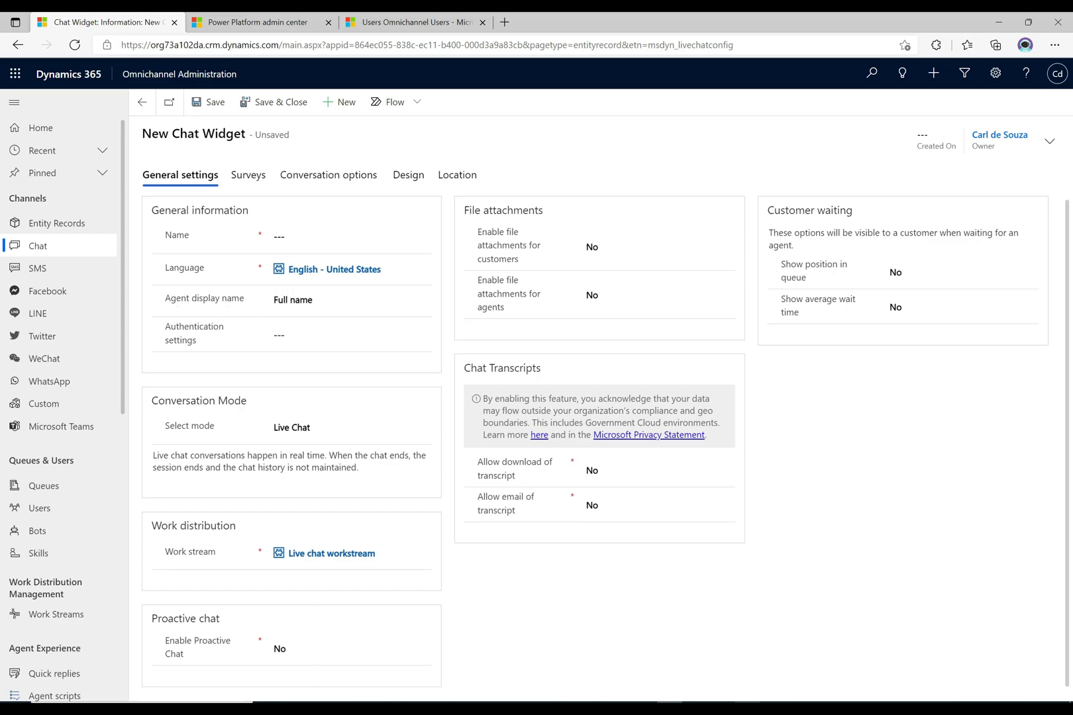
click(296, 235)
text(Website Chat)
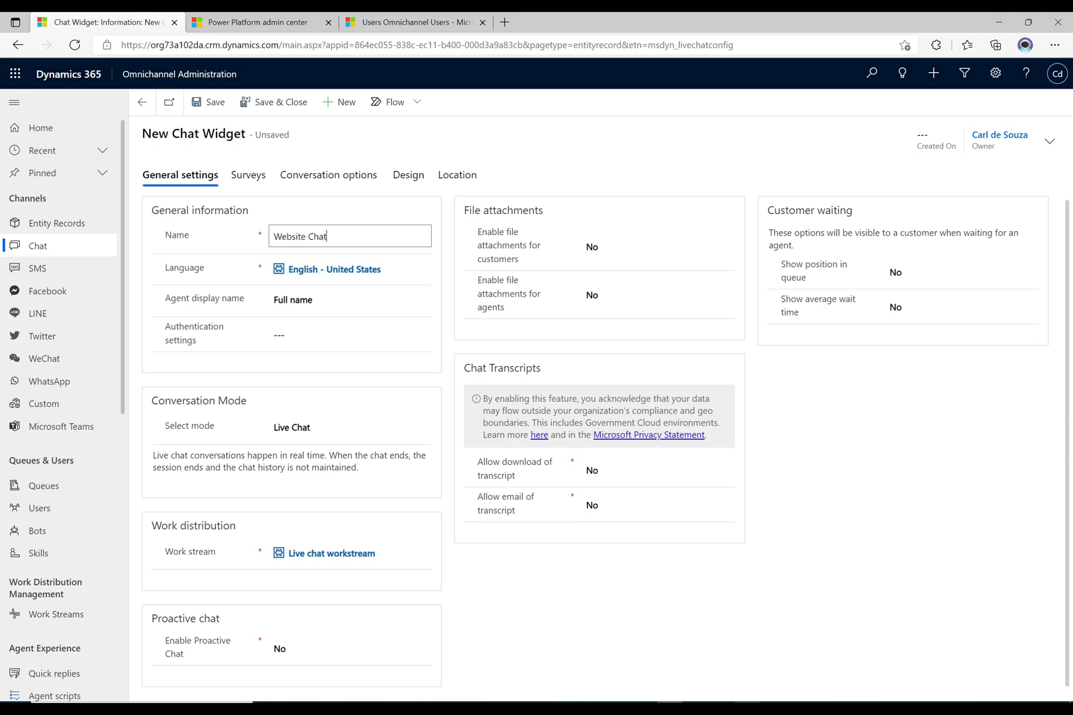
click(448, 292)
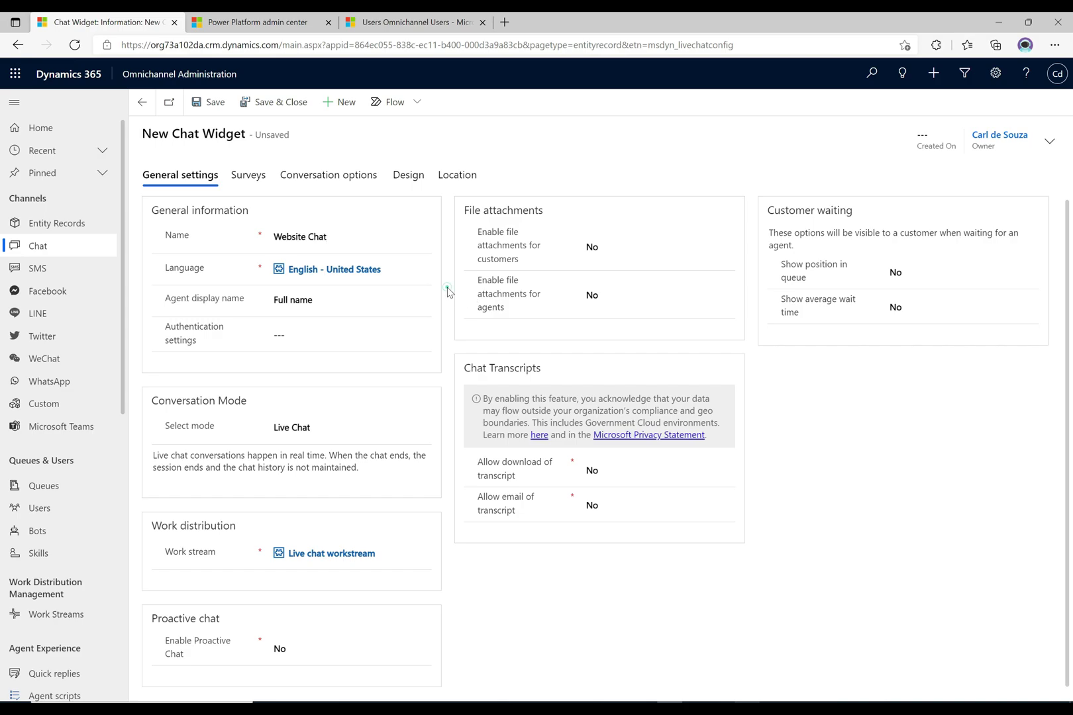
- Set the new widget's agent display name to First name
click(333, 301)
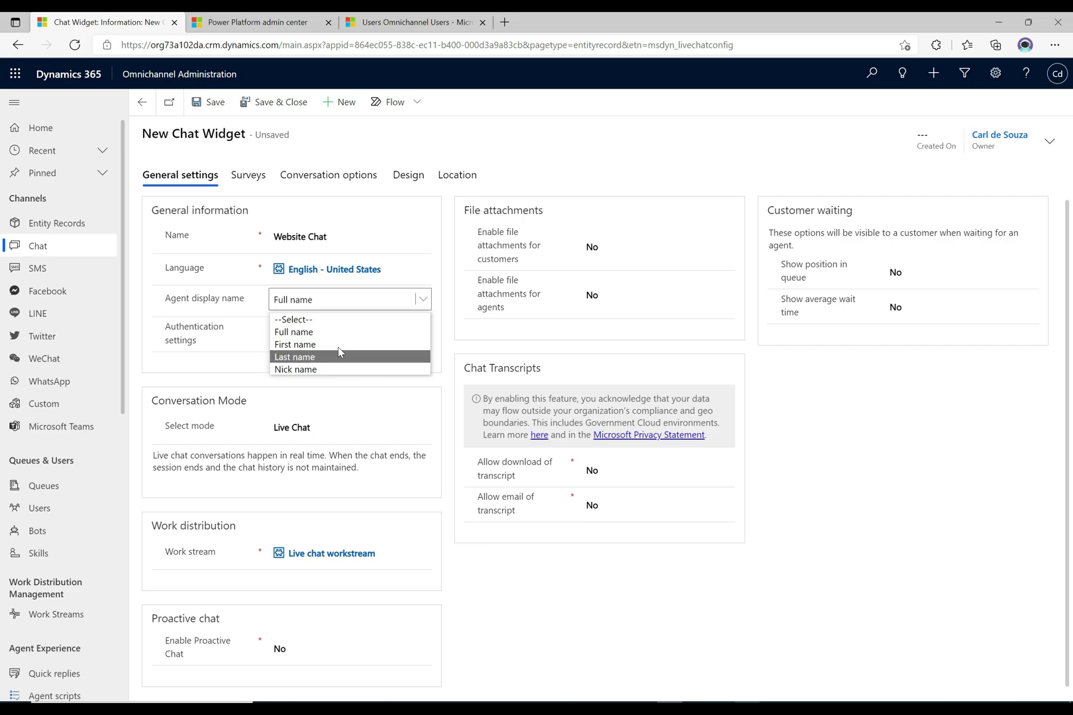
click(299, 345)
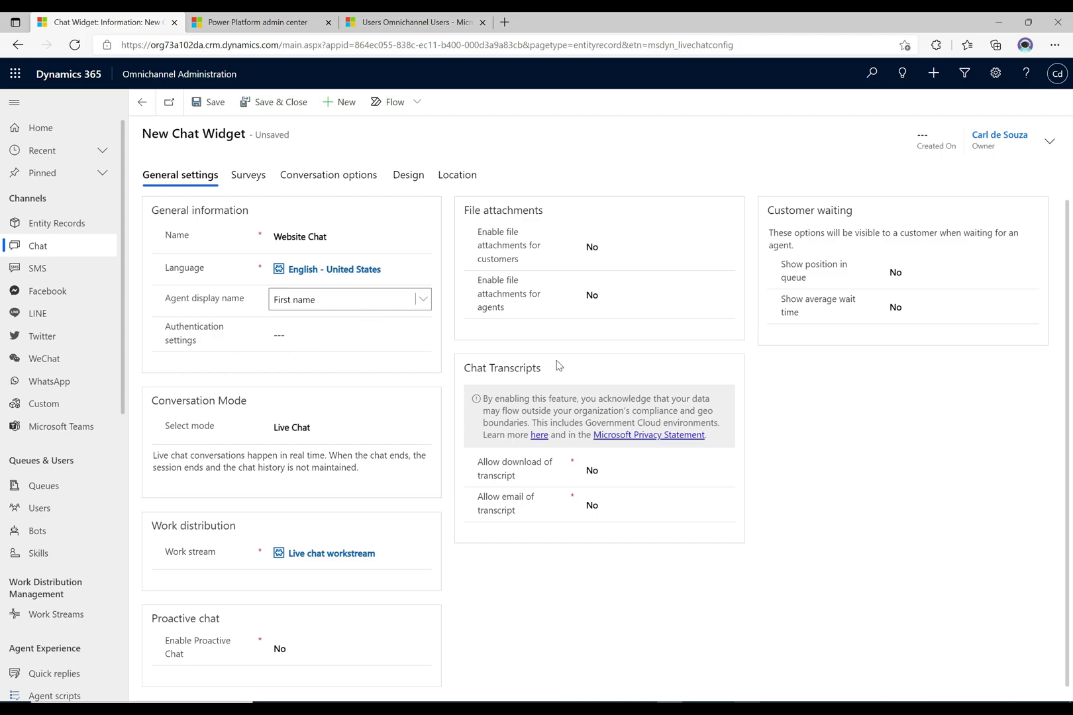
click(334, 335)
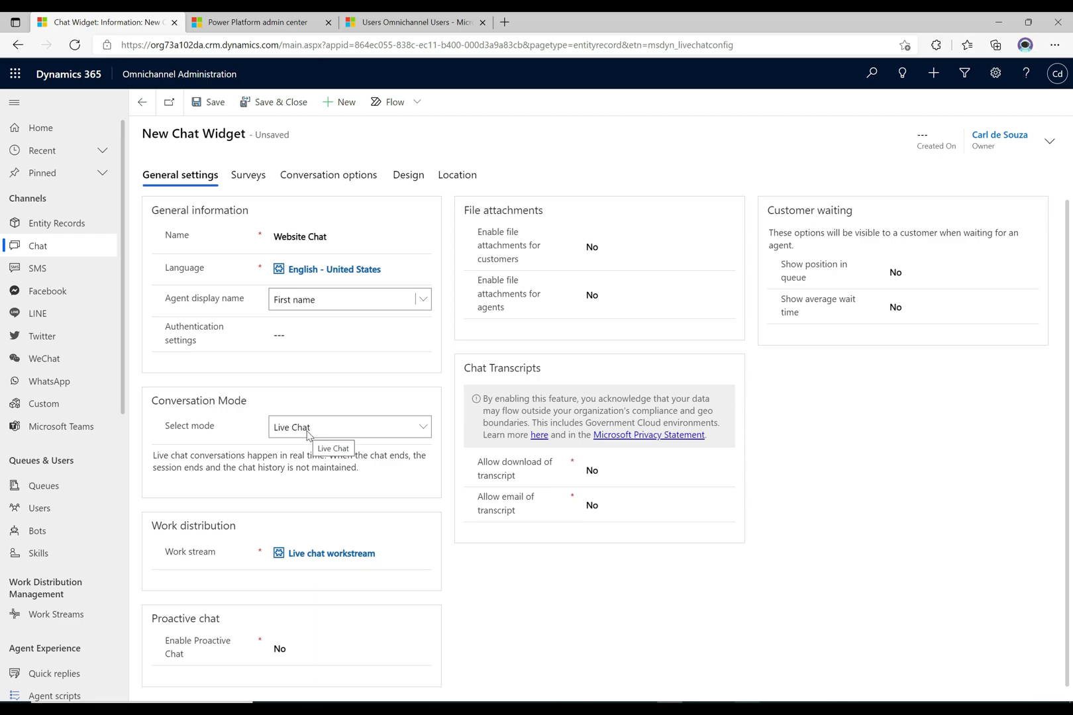
- Keep the conversation mode on Live Chat and save the new chat widget
click(410, 432)
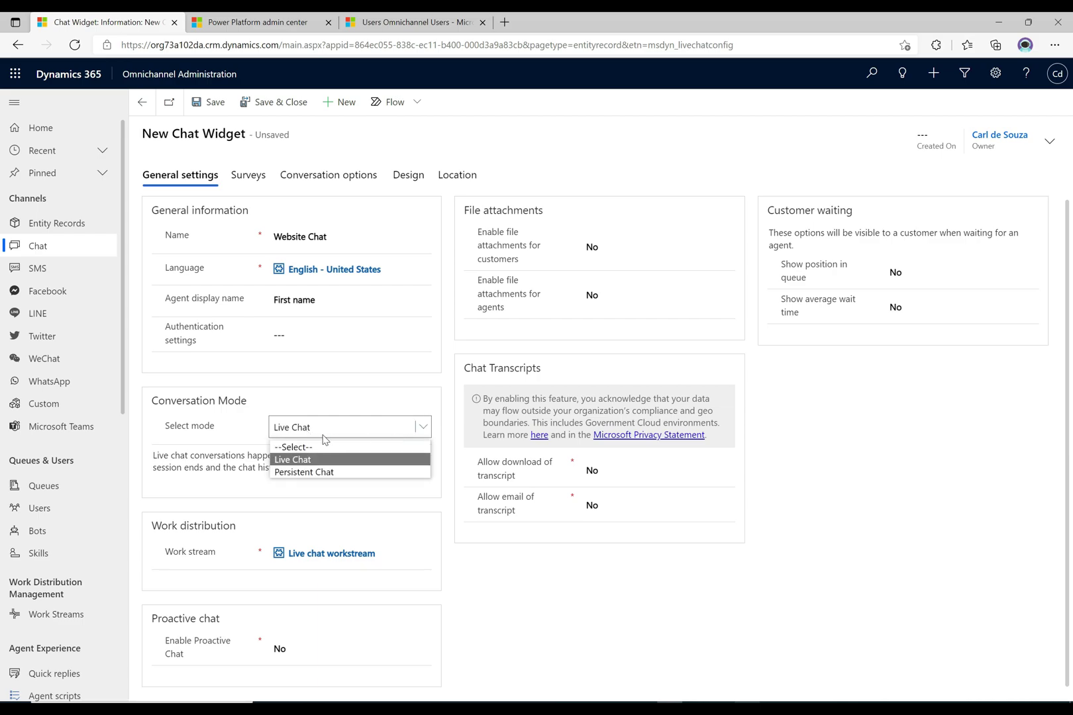
click(444, 434)
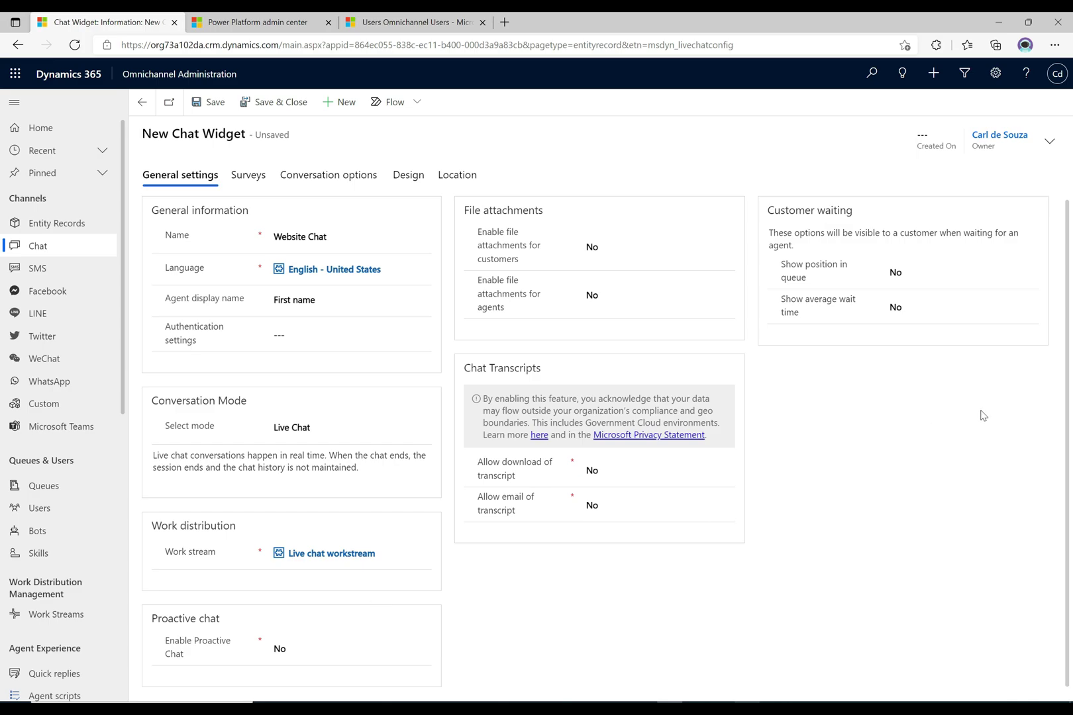
scroll(1066, 410, down, 1)
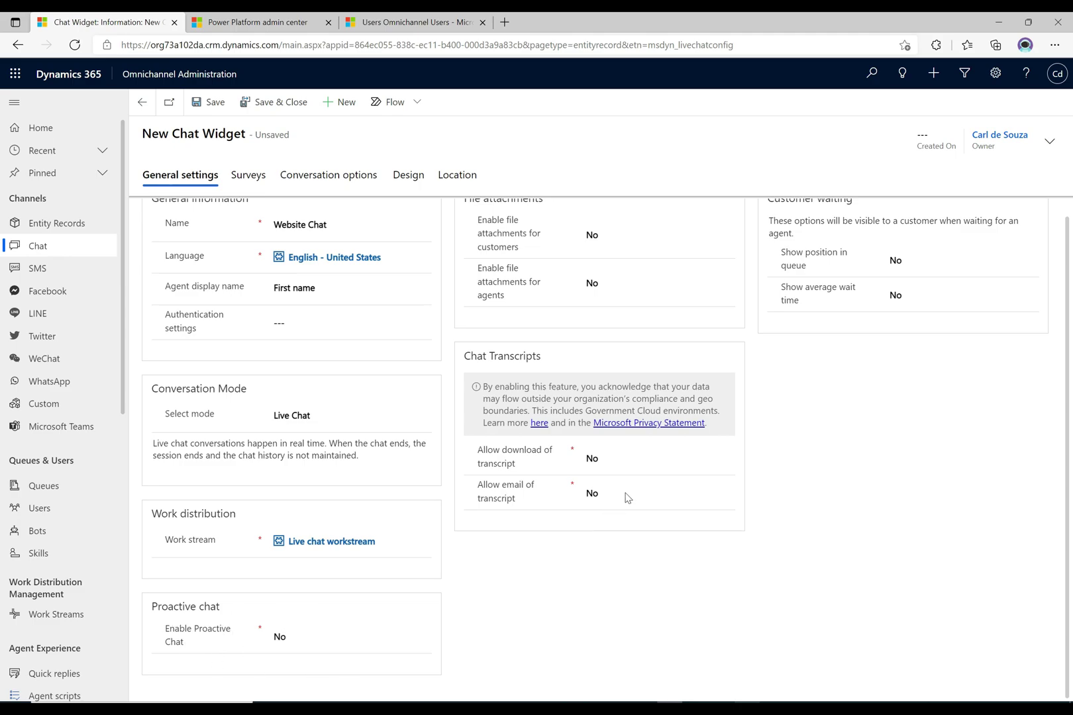
scroll(1070, 367, up, 1)
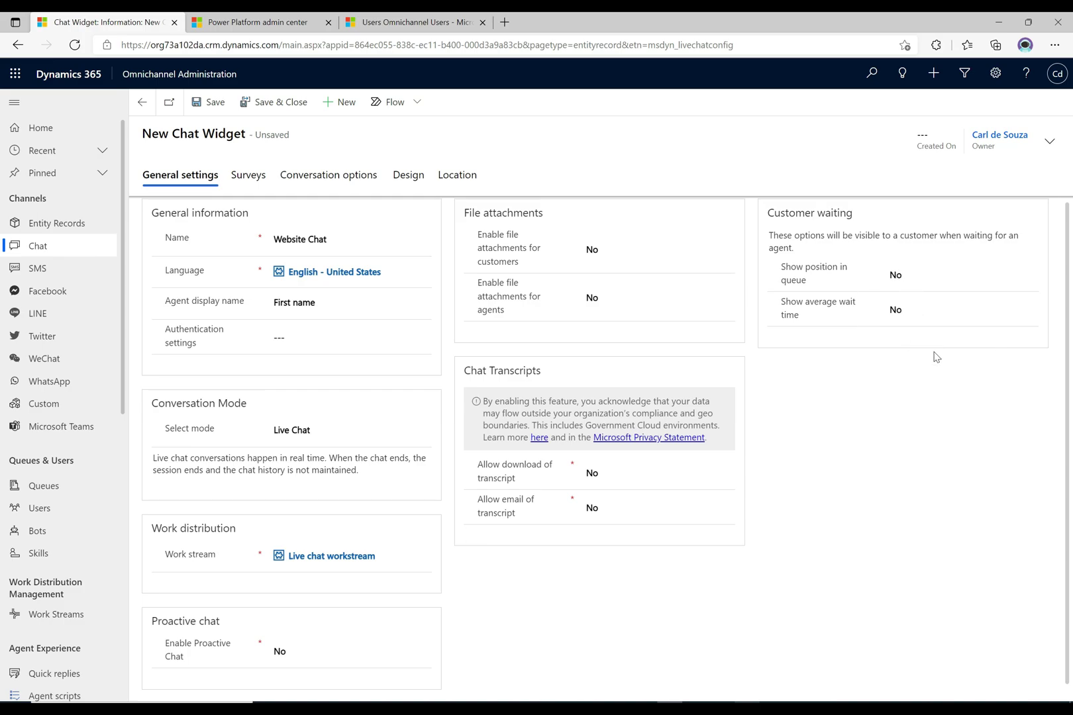
click(210, 101)
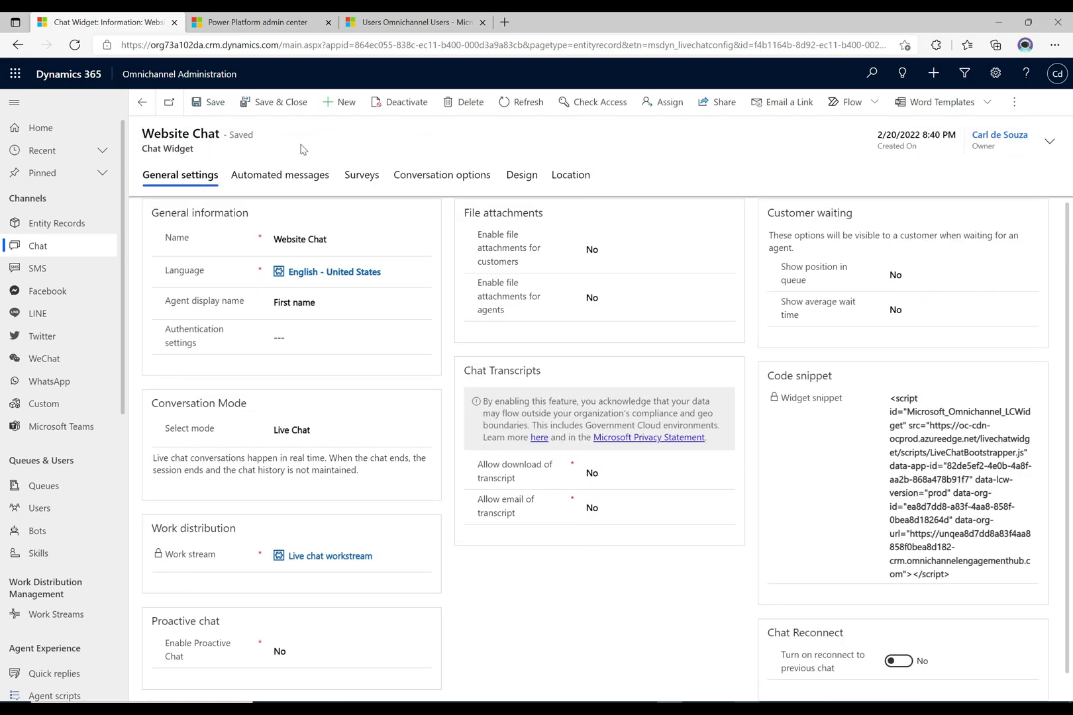
- Review the widget's automated messages, surveys, conversation options and design settings, including the theme color choices, title and subtitle
click(285, 184)
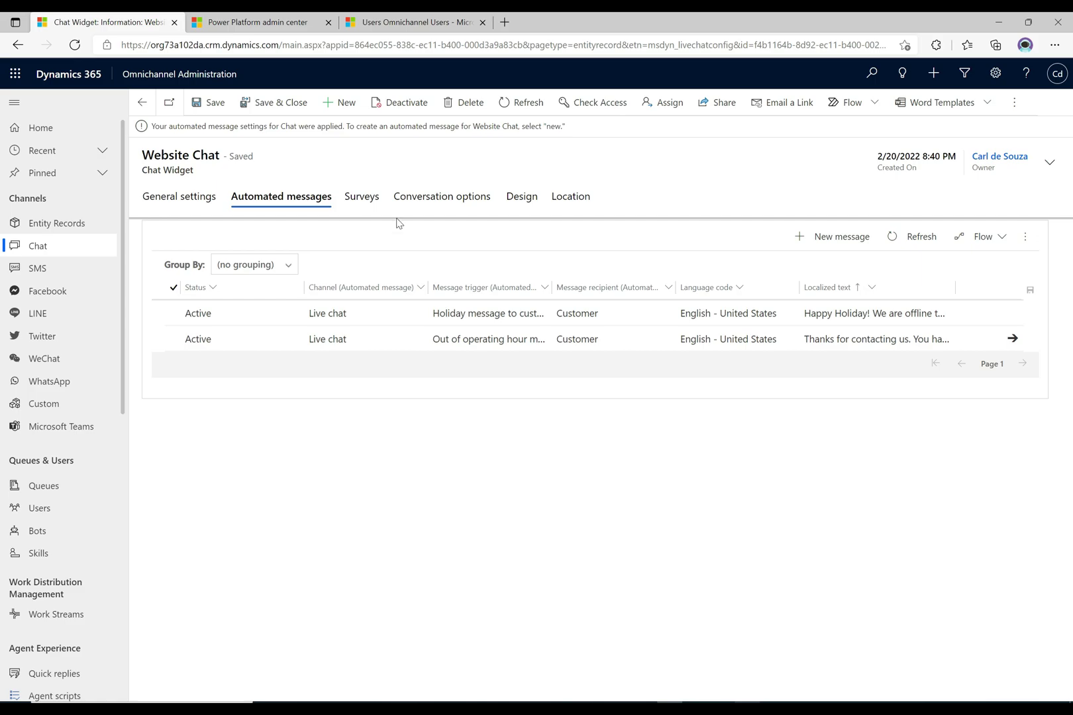
click(365, 198)
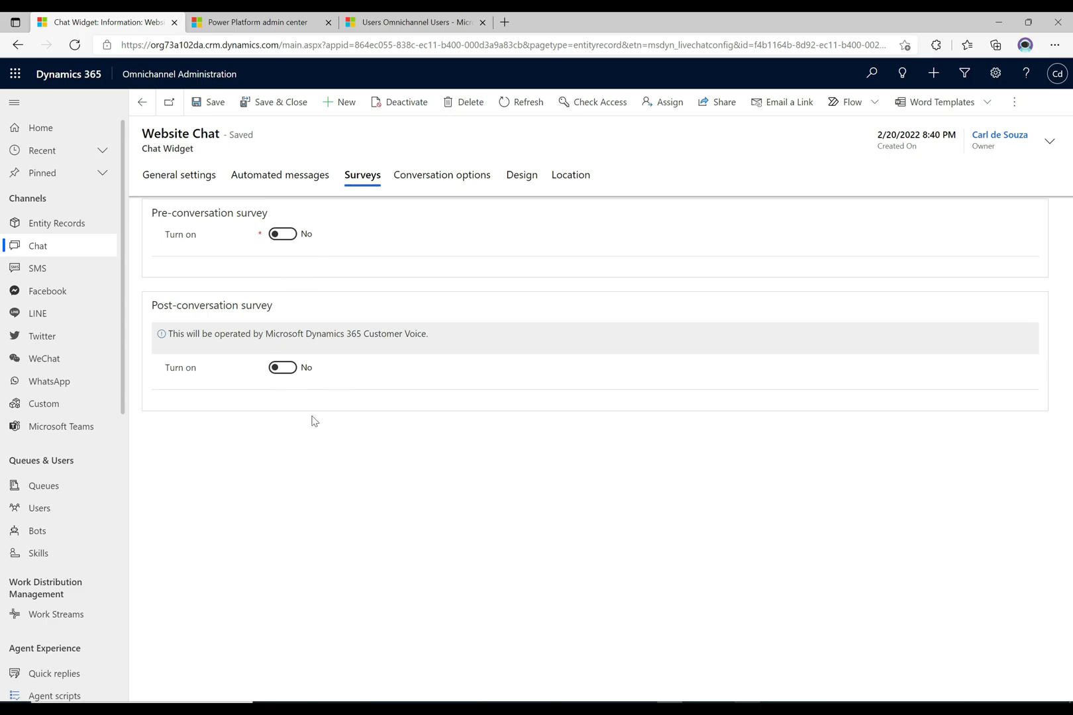
click(441, 175)
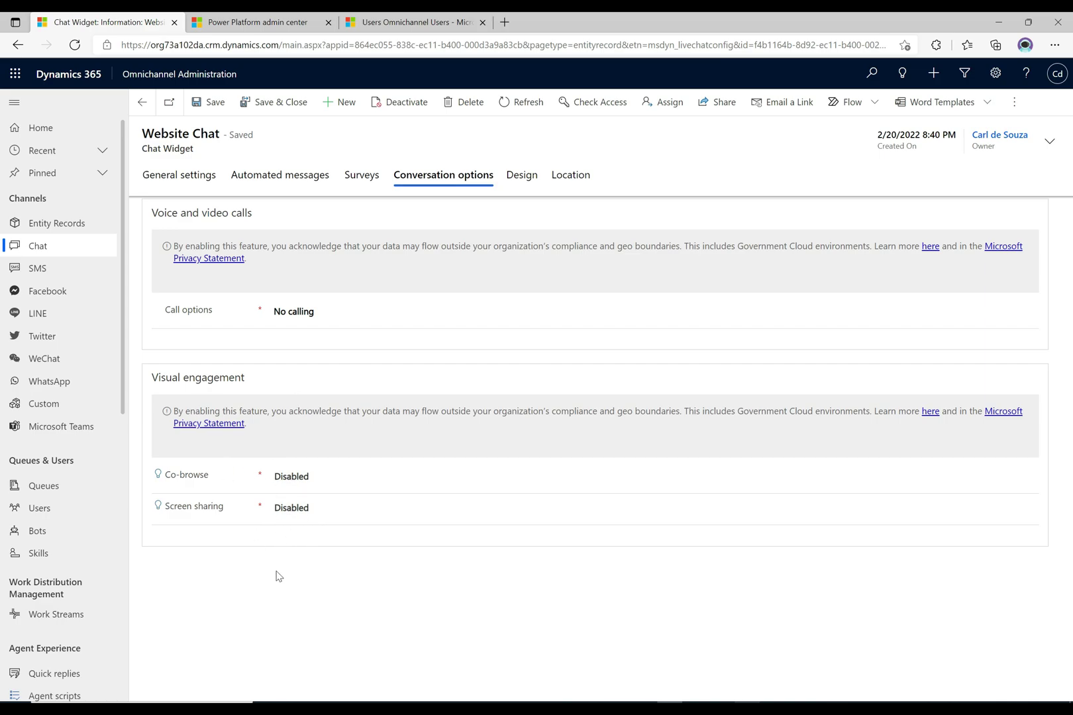
click(523, 175)
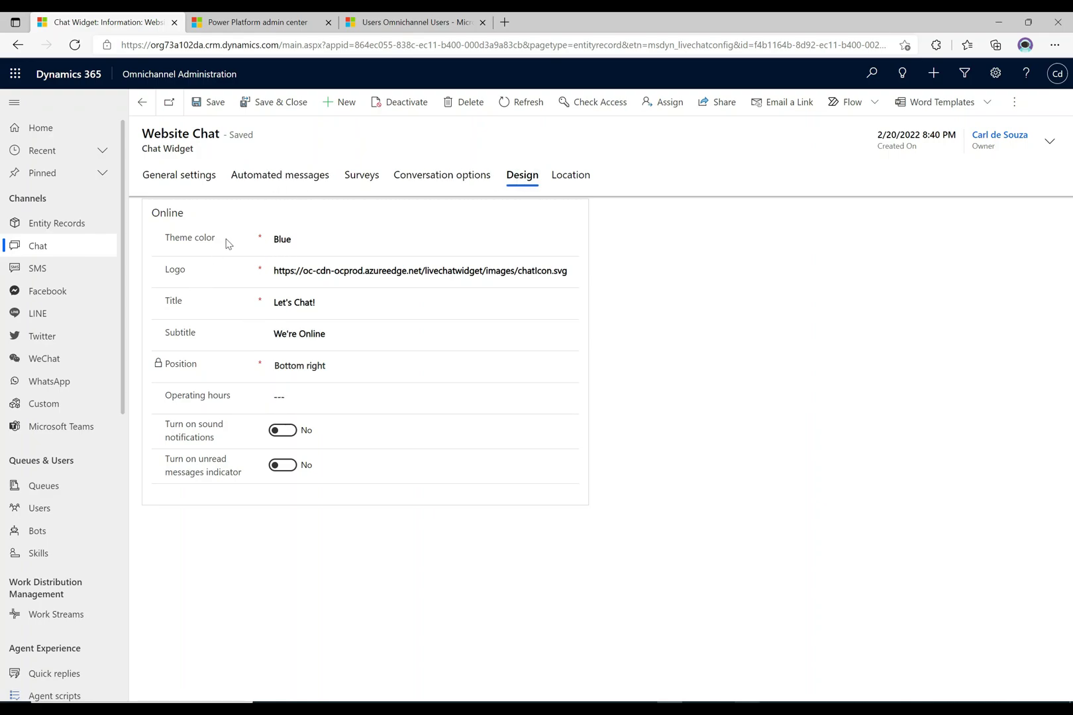
click(287, 246)
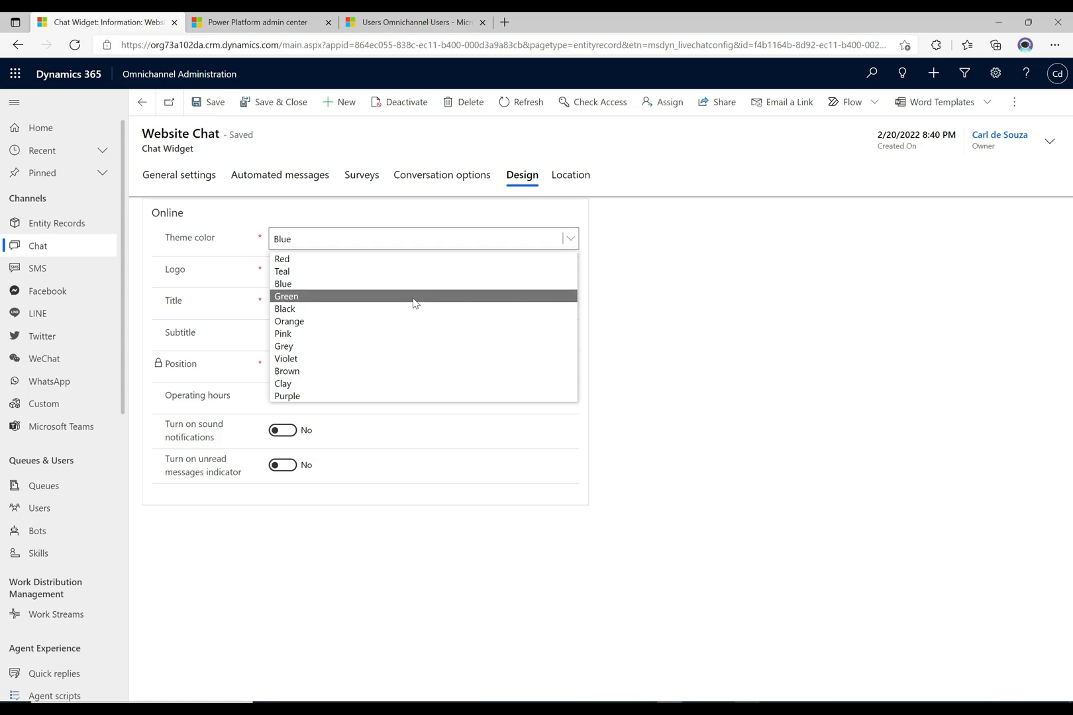
click(644, 305)
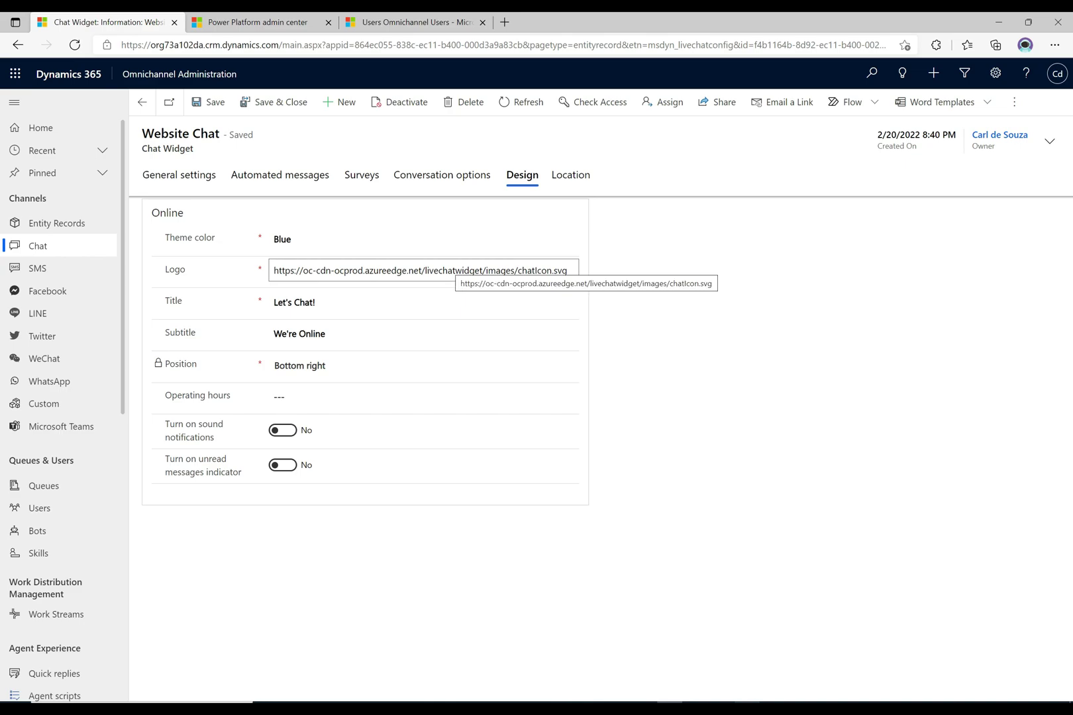
triple_click(324, 302)
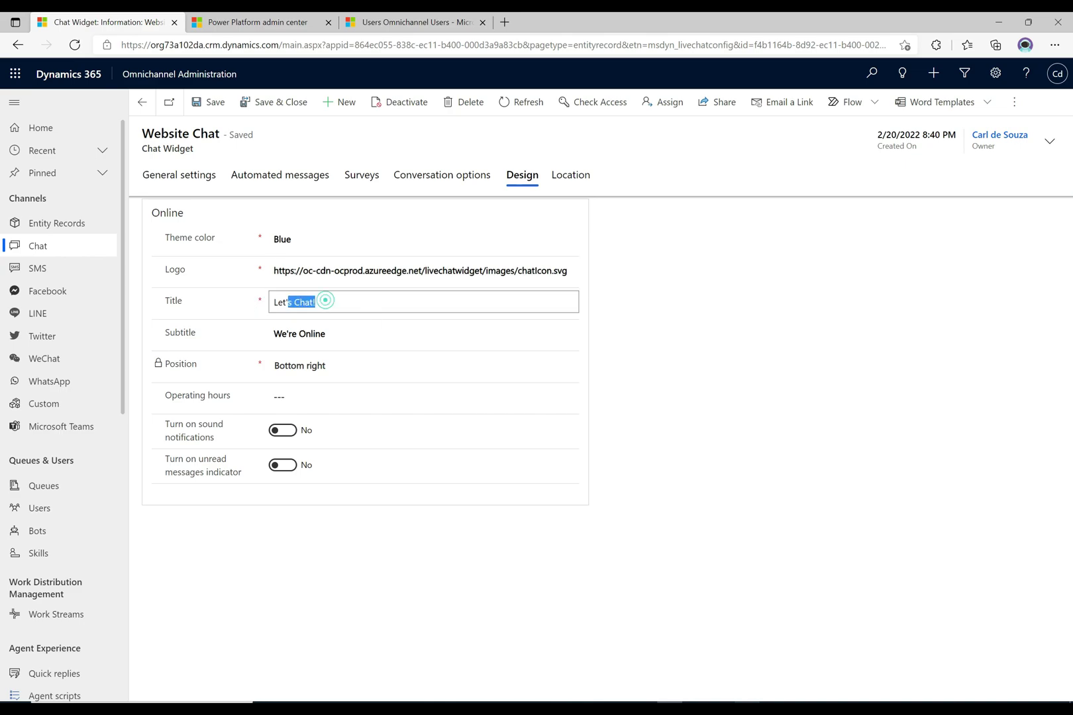
click(248, 303)
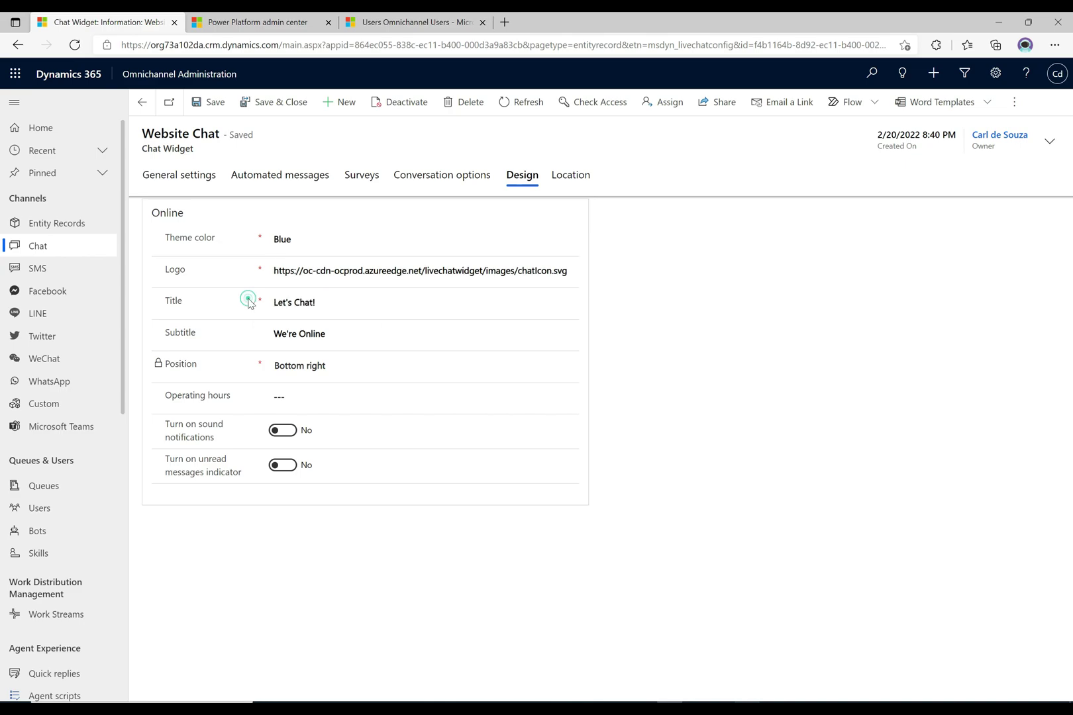
triple_click(333, 334)
click(242, 338)
- Turn on the unread messages indicator for the widget, check its location settings and save the record
click(285, 466)
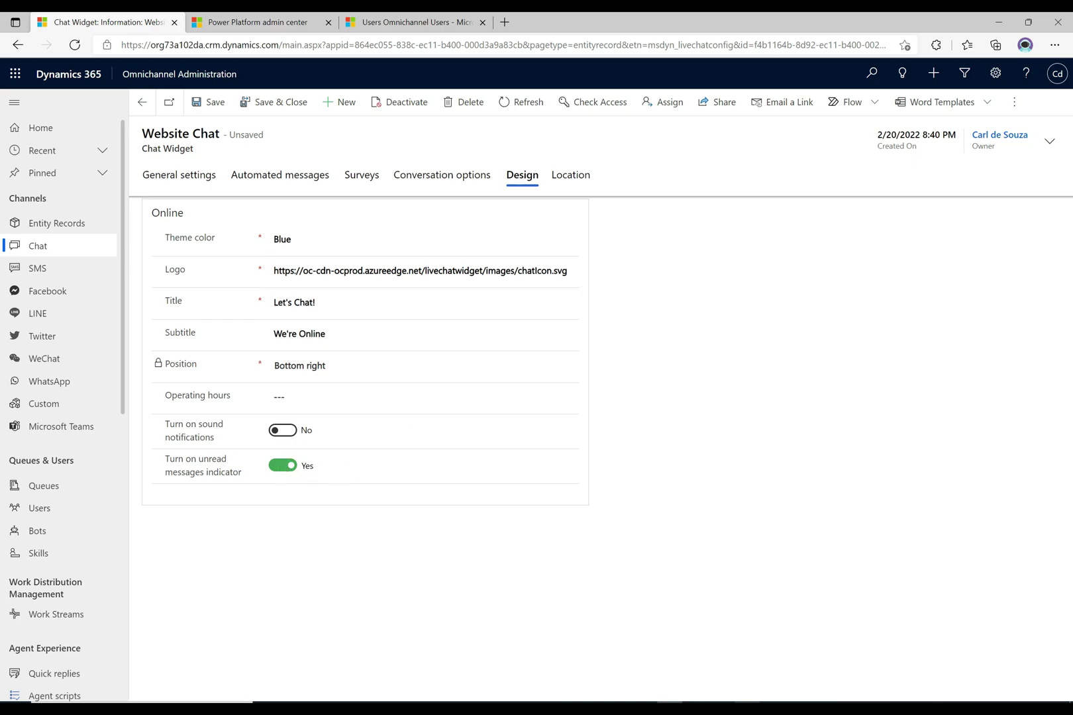
click(583, 176)
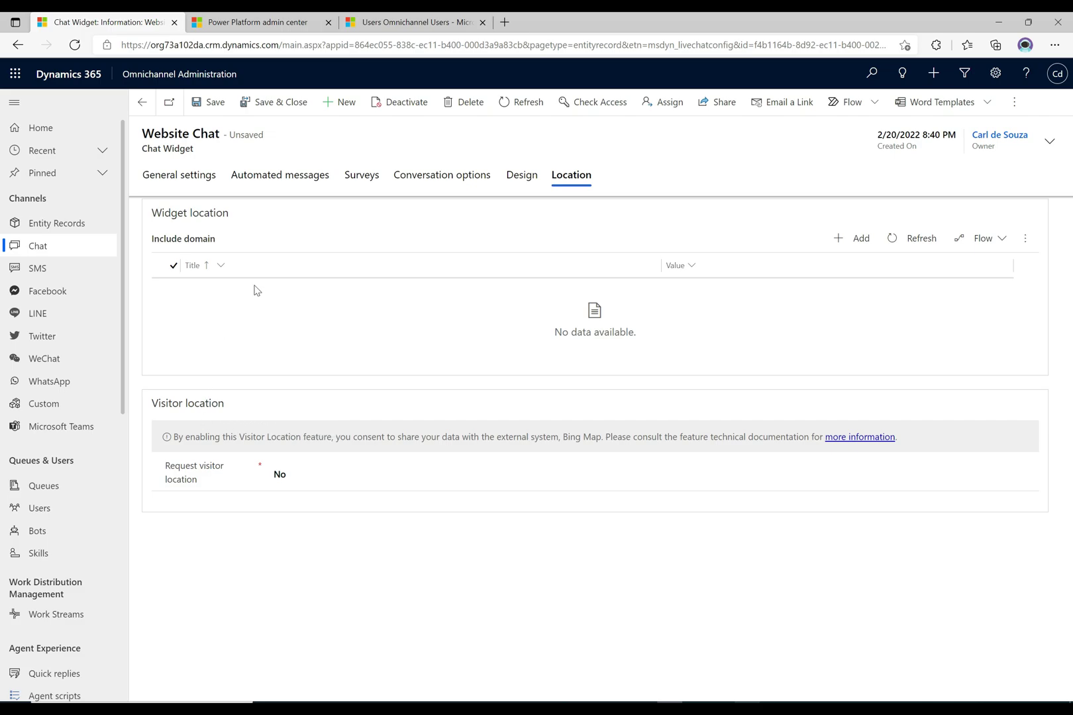
click(214, 103)
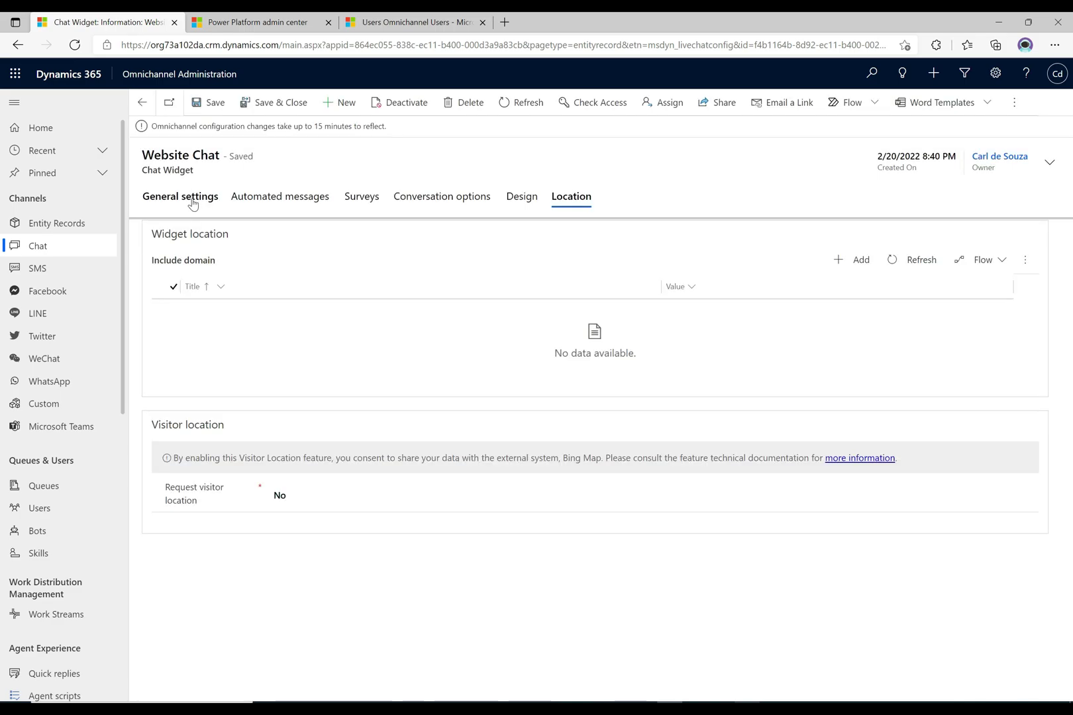
- Copy the entire widget code snippet from the Website Chat general settings
click(192, 201)
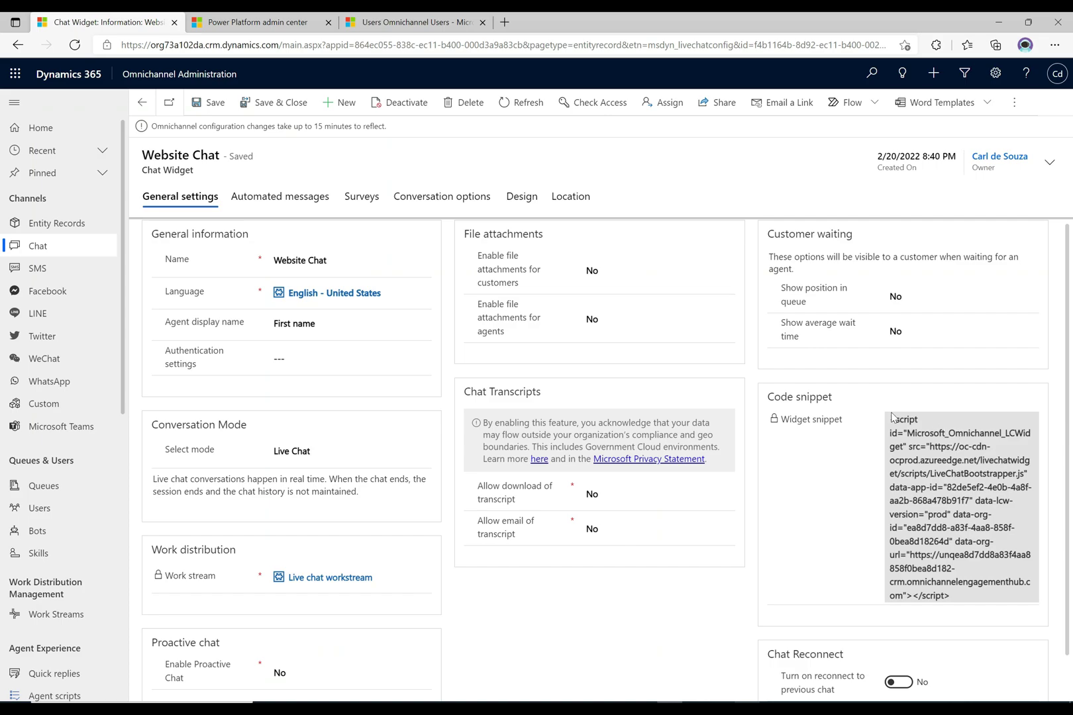
scroll(1067, 381, down, 1)
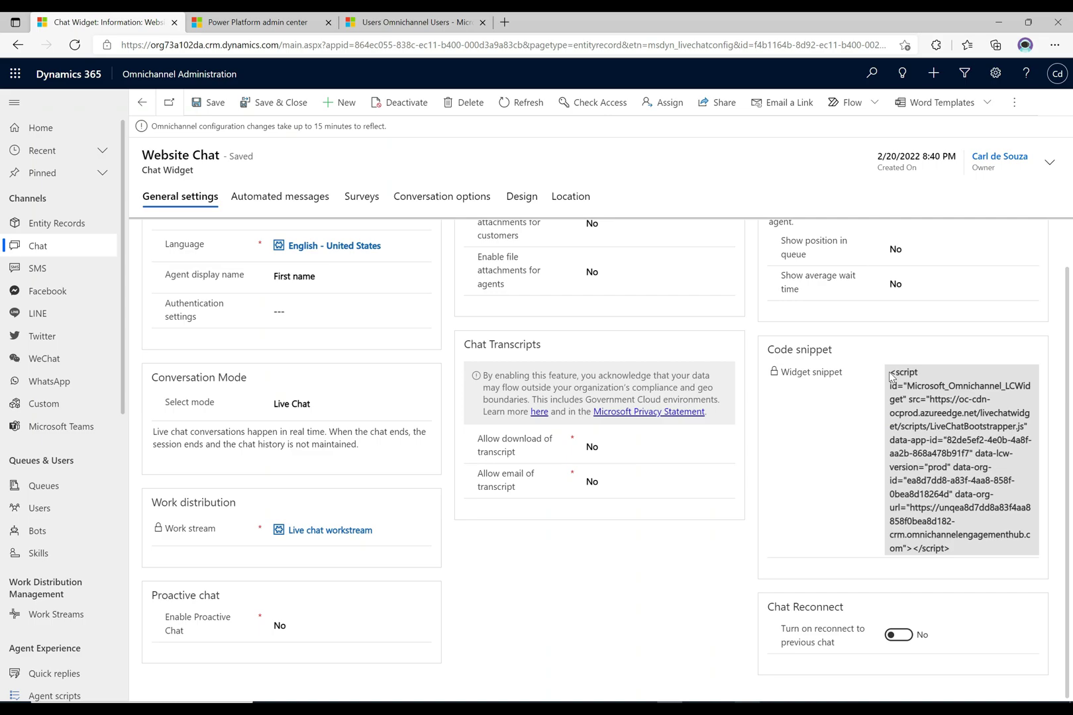
drag(889, 376, 961, 553)
key(ctrl+c)
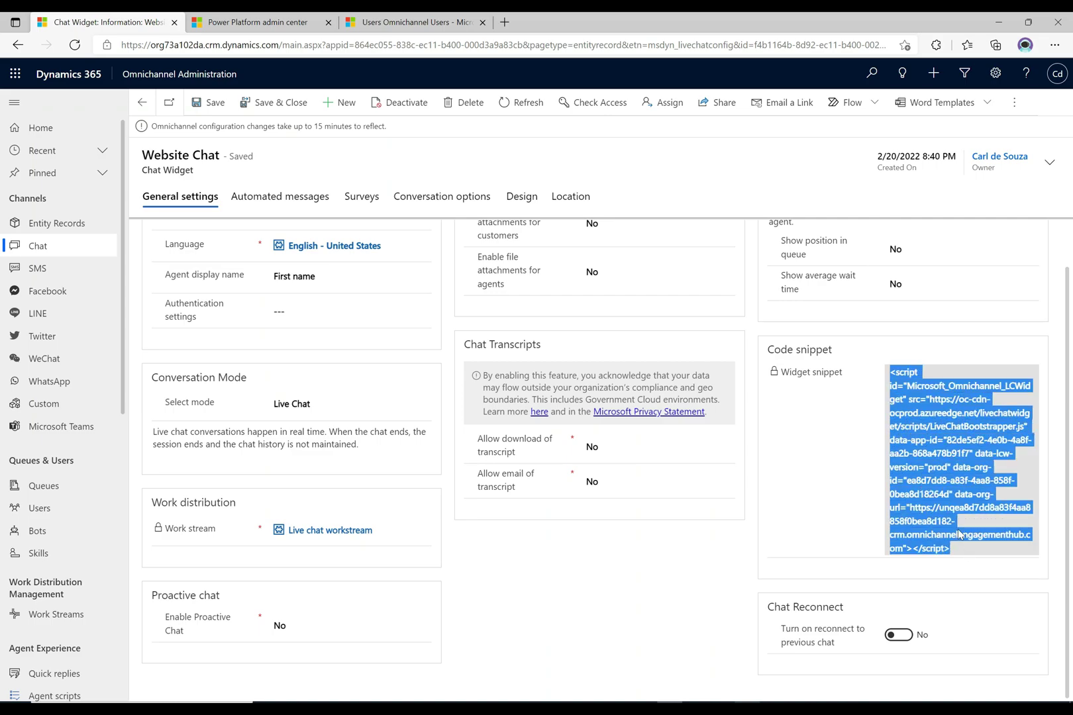
right_click(933, 480)
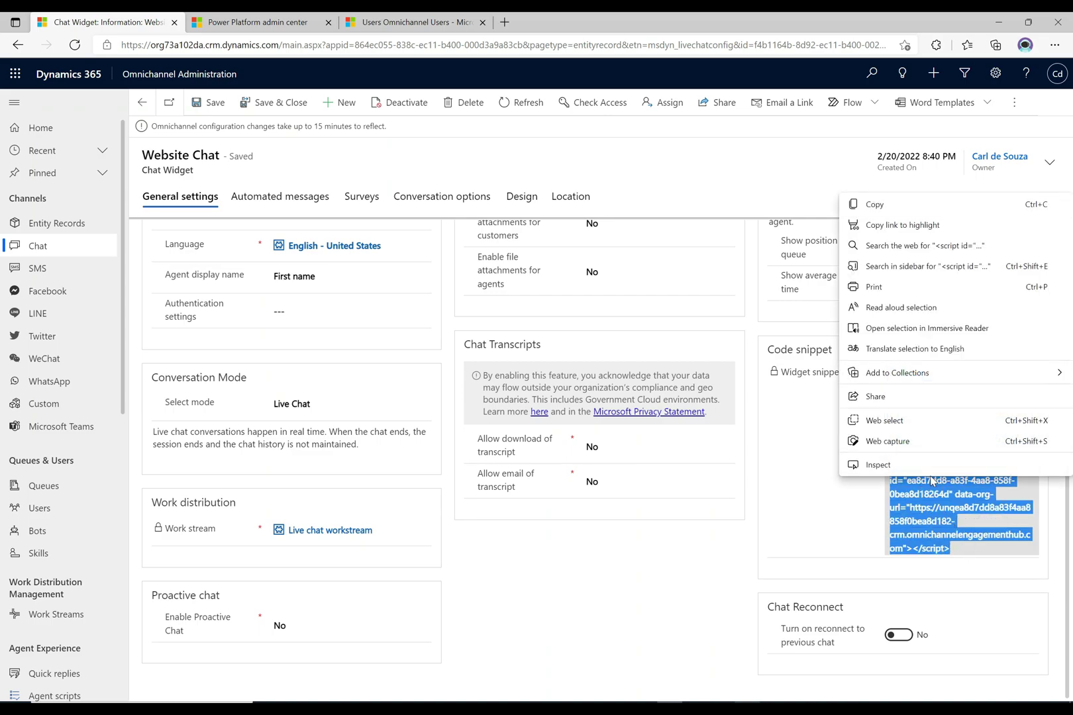
click(905, 204)
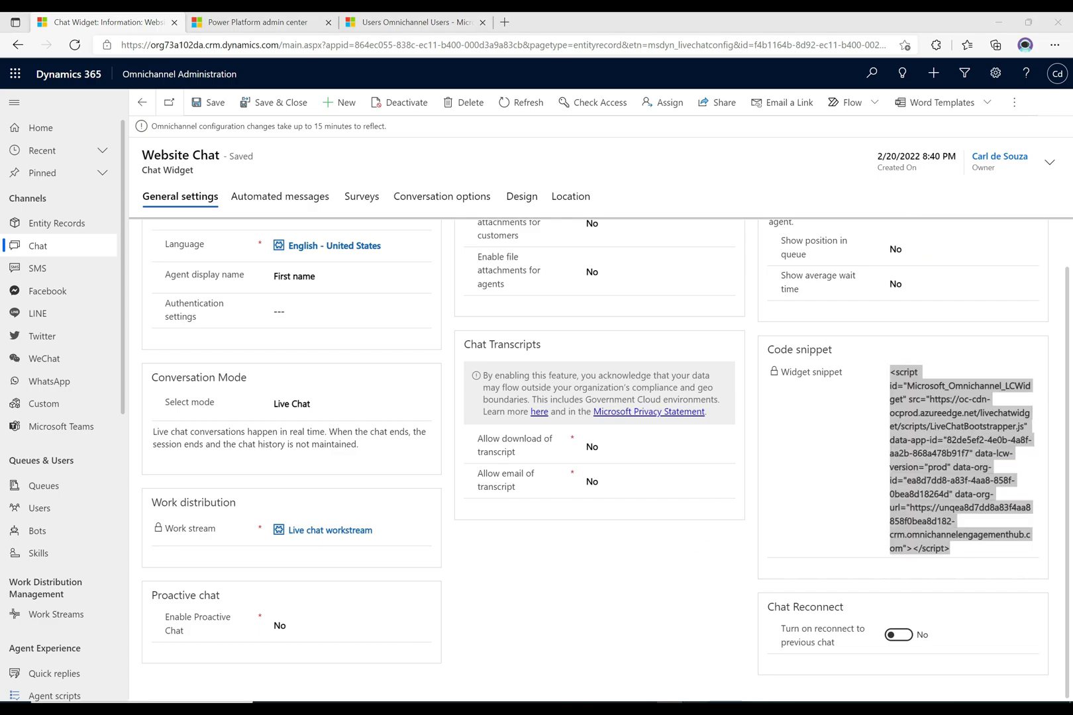
- Switch to Visual Studio Code, paste the widget snippet into the empty untitled file and wrap its long line
key(alt+Tab)
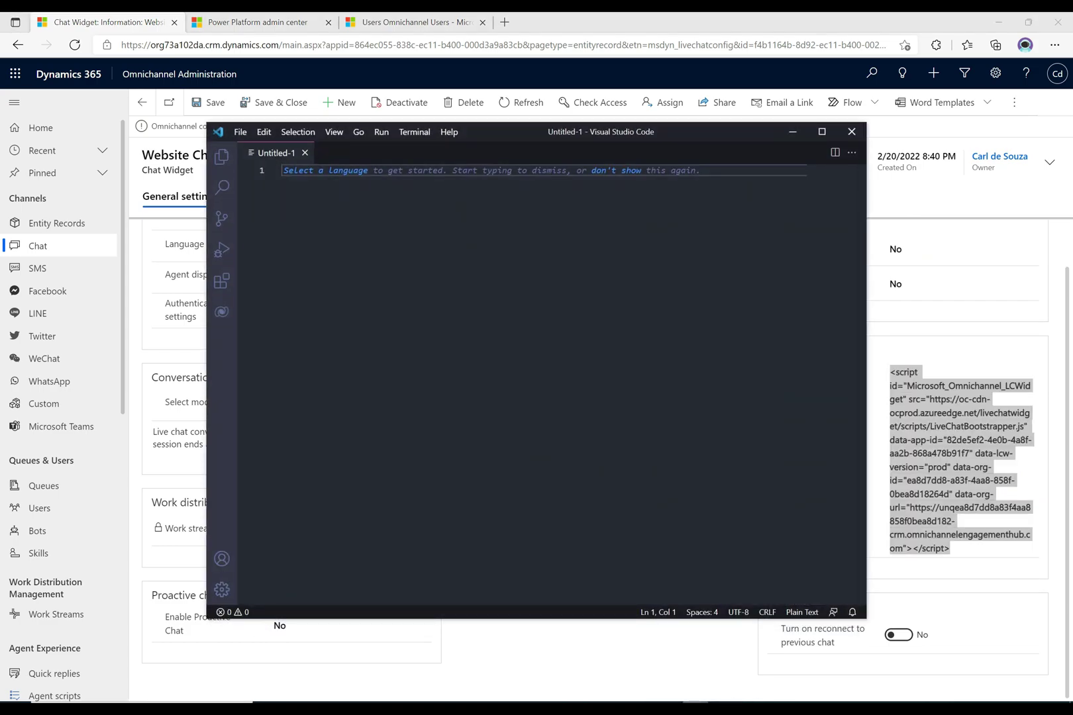
key(ctrl+v)
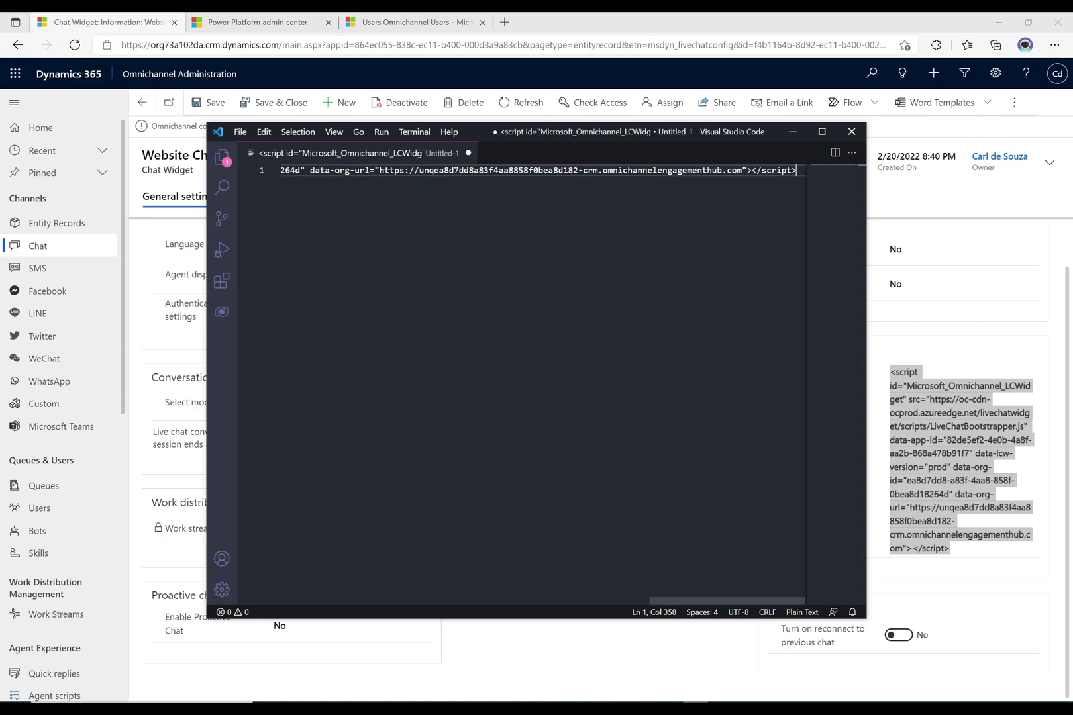
key(alt+z)
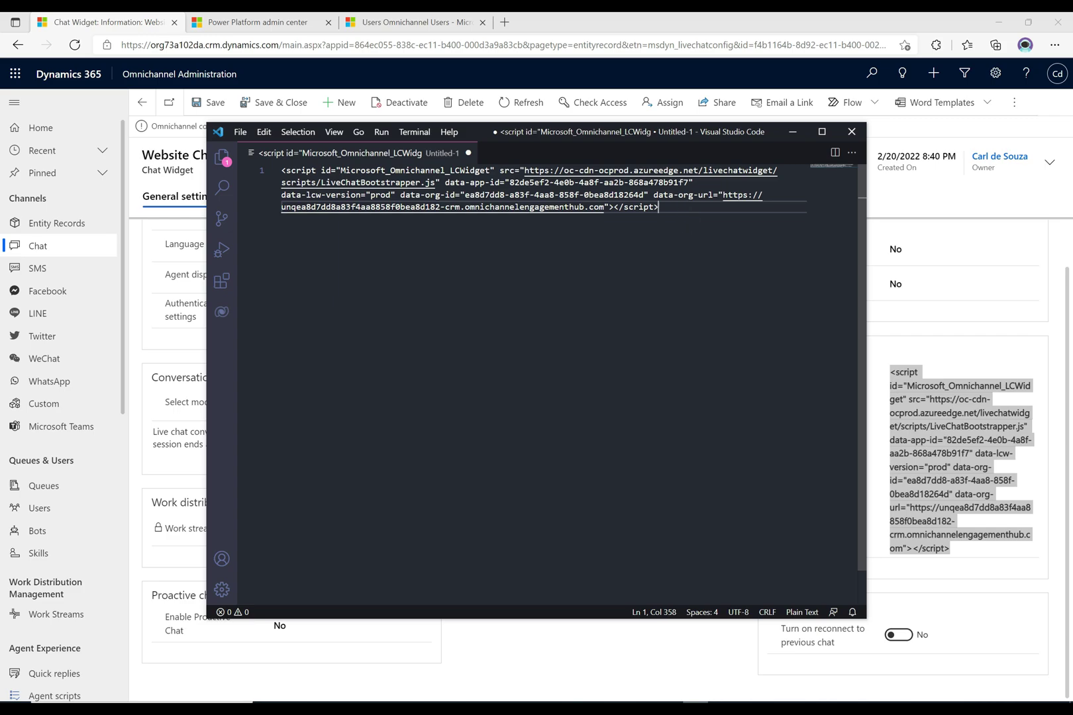
double_click(300, 171)
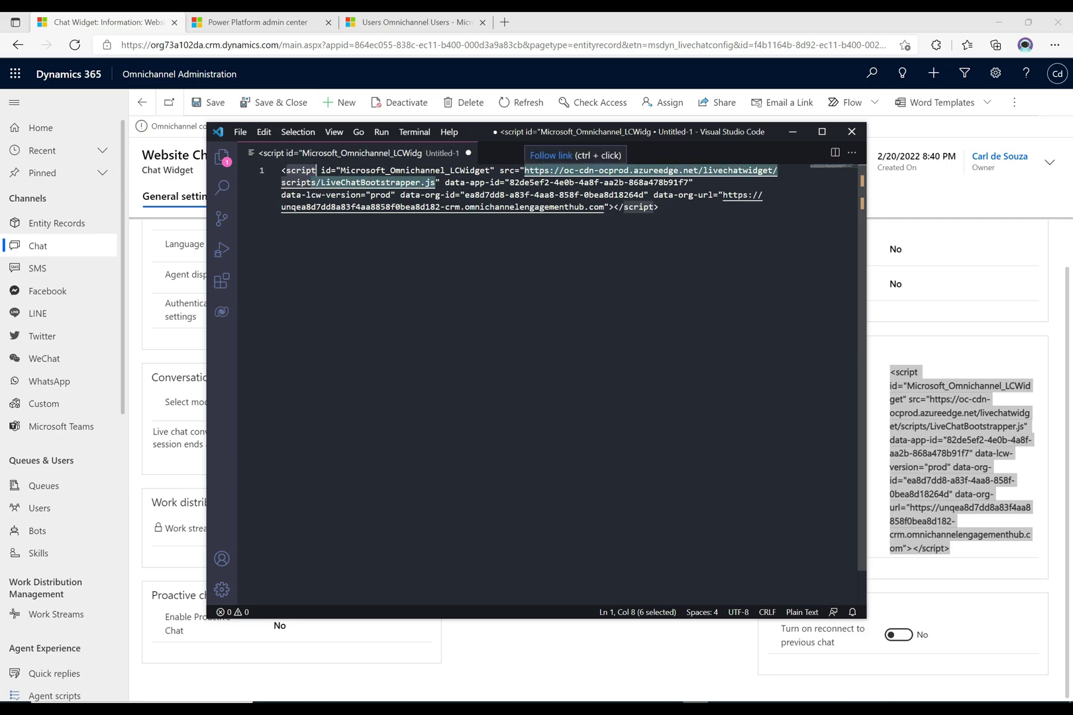
click(659, 207)
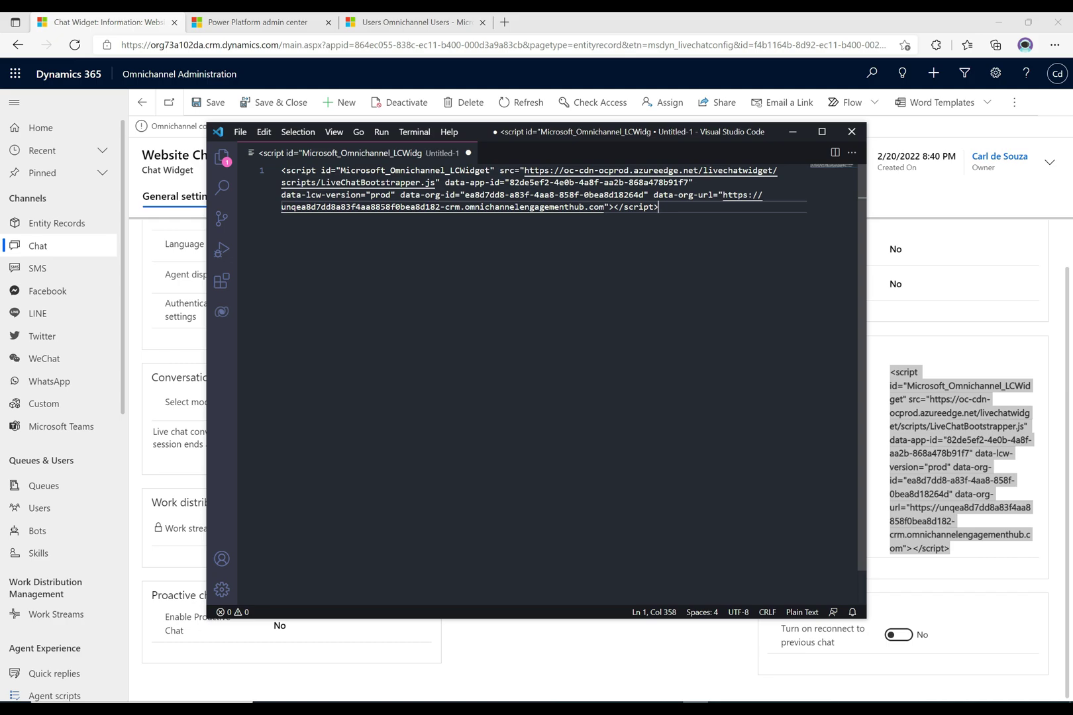
double_click(490, 195)
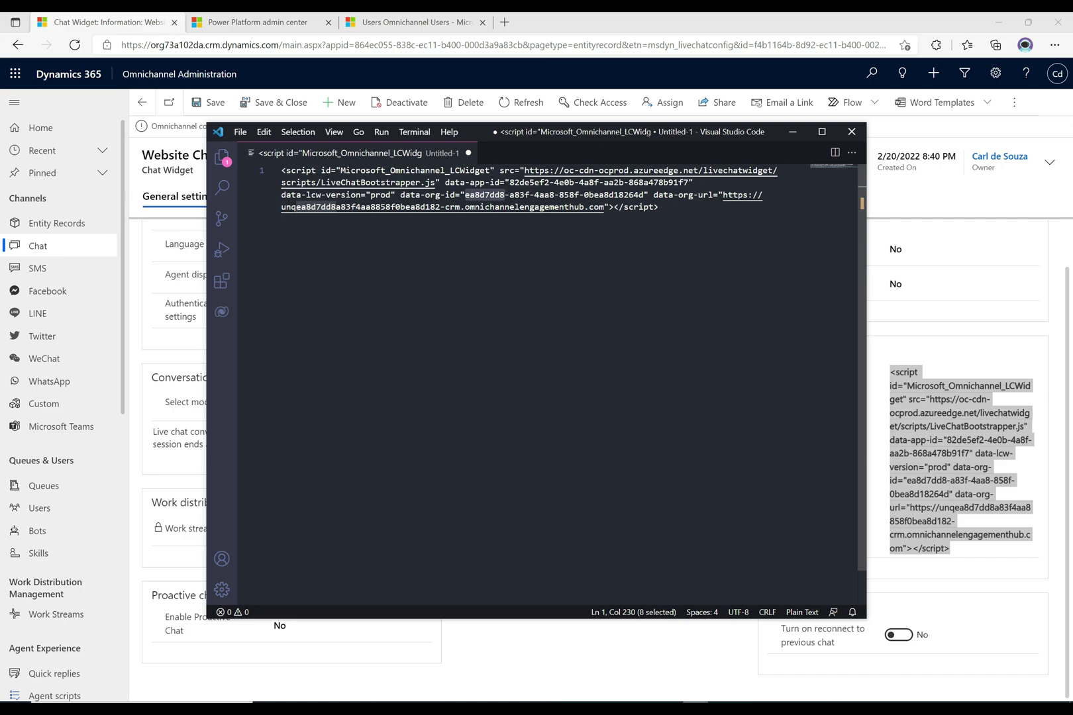
- Save the widget snippet as an HTML file named WebsiteChat.html in the Videos/YouTube/Omnichannel folder
key(ctrl+s)
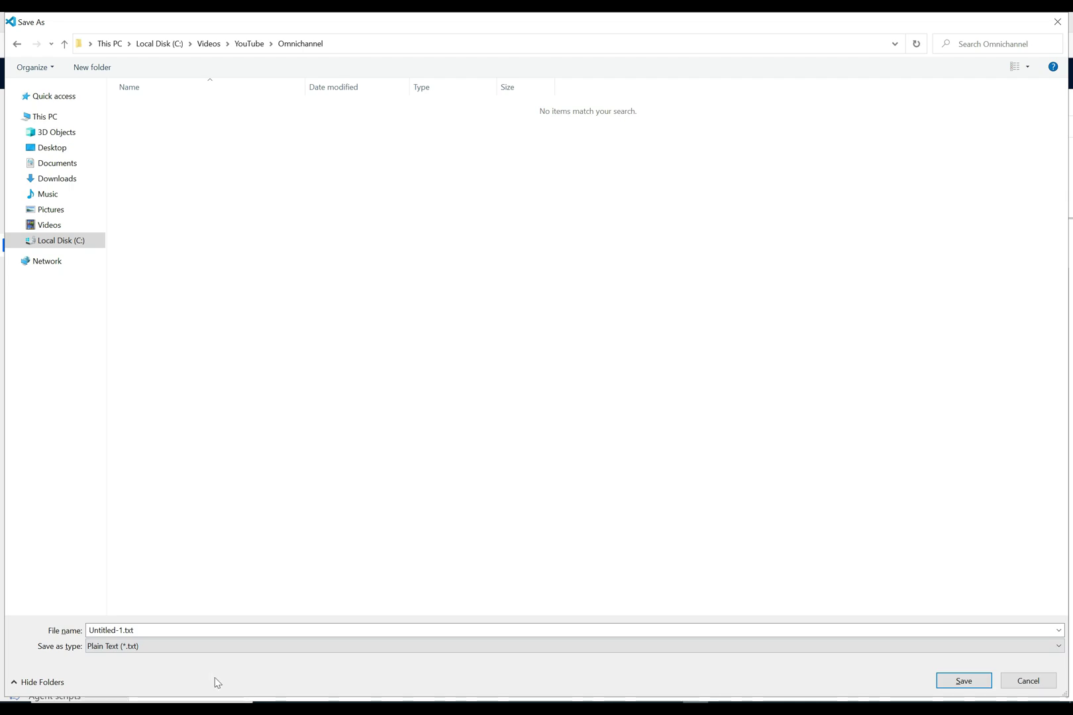
click(169, 646)
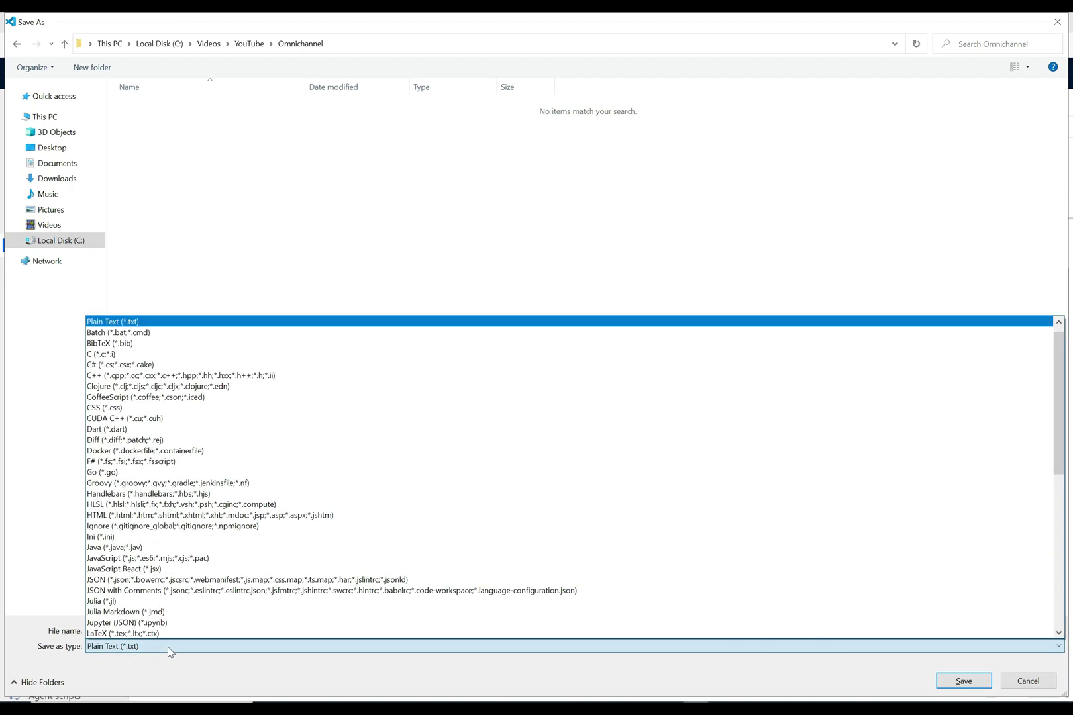
click(130, 520)
key(shift+Tab)
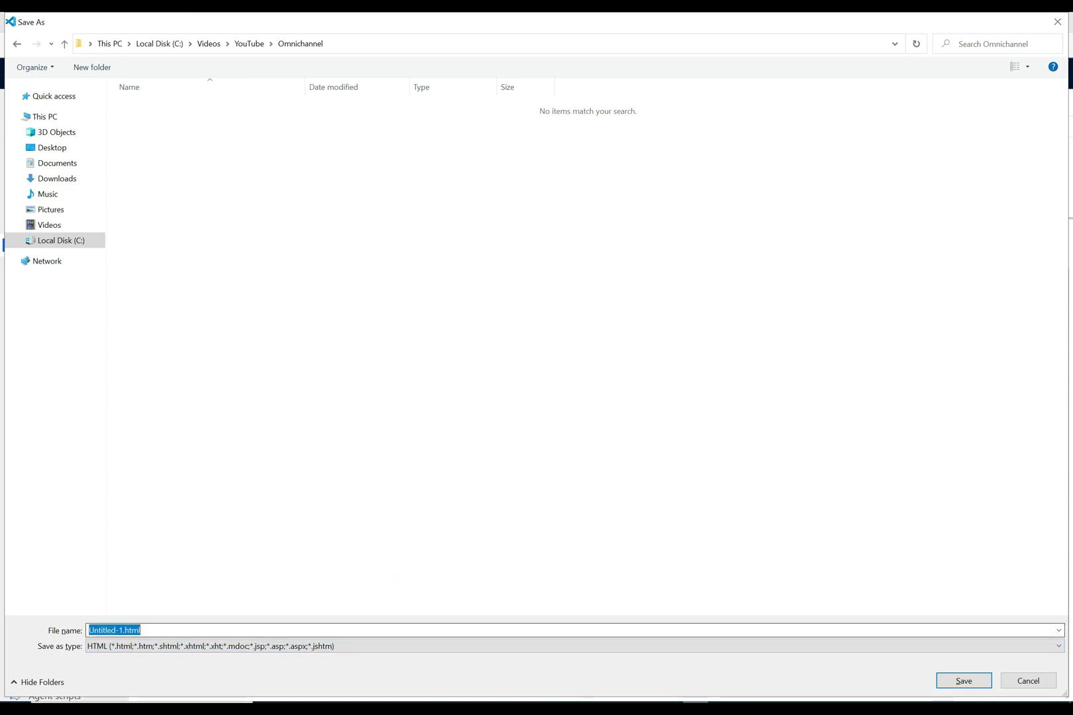
key(Home)
key(ctrl+shift+Right)
key(ctrl+shift+Right)
key(shift+Left)
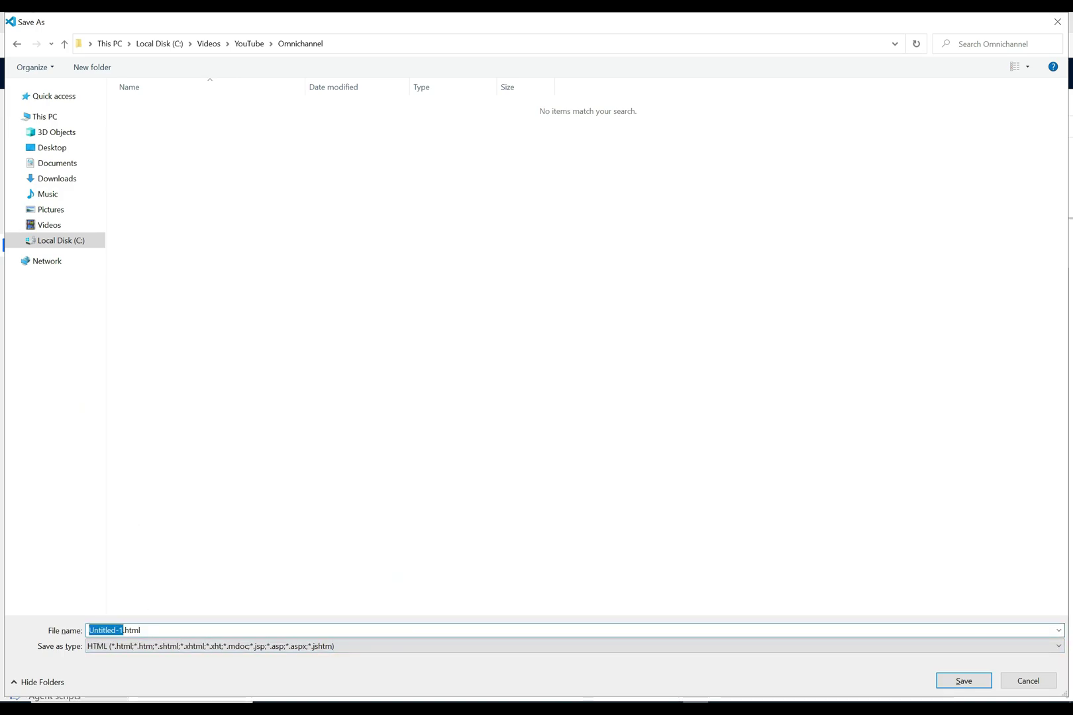
text(WebsiteChat)
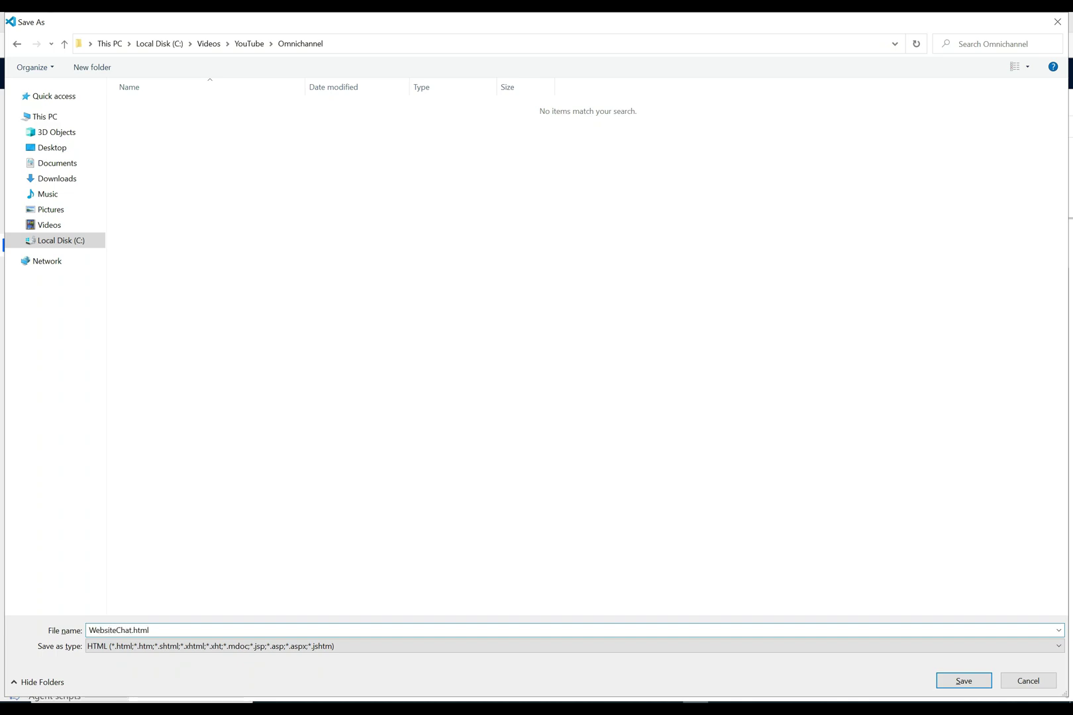
key(Return)
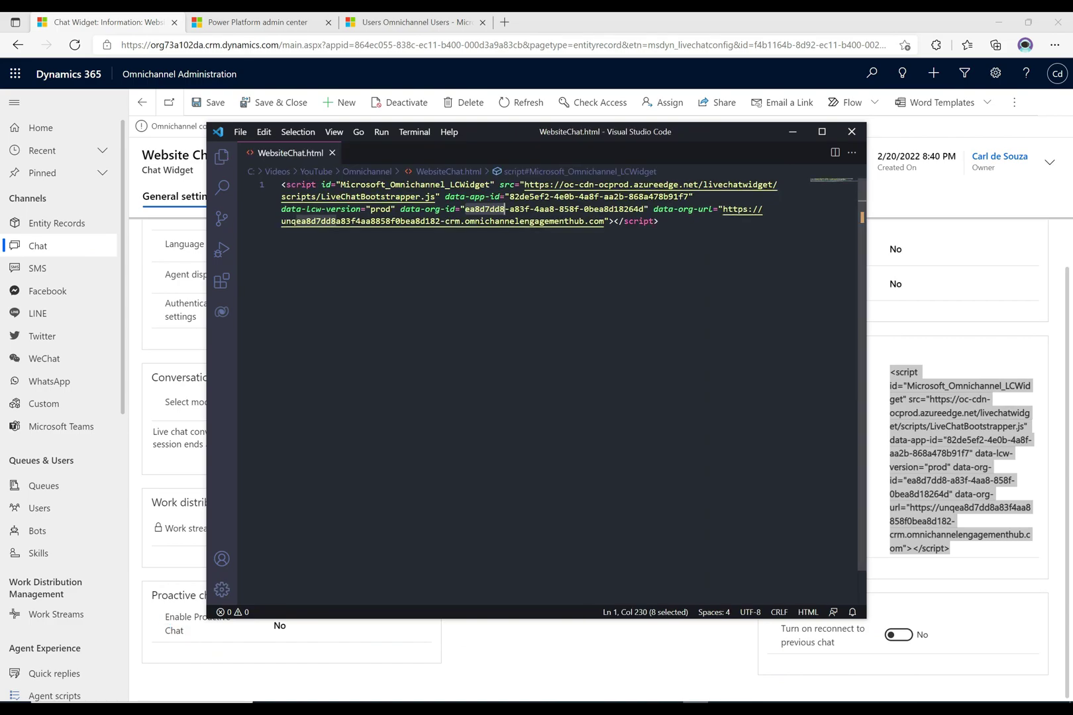
- Switch to File Explorer and load WebsiteChat.html from the Omnichannel folder in a new tab of the maximized Edge window
mouse_move(527, 701)
click(536, 652)
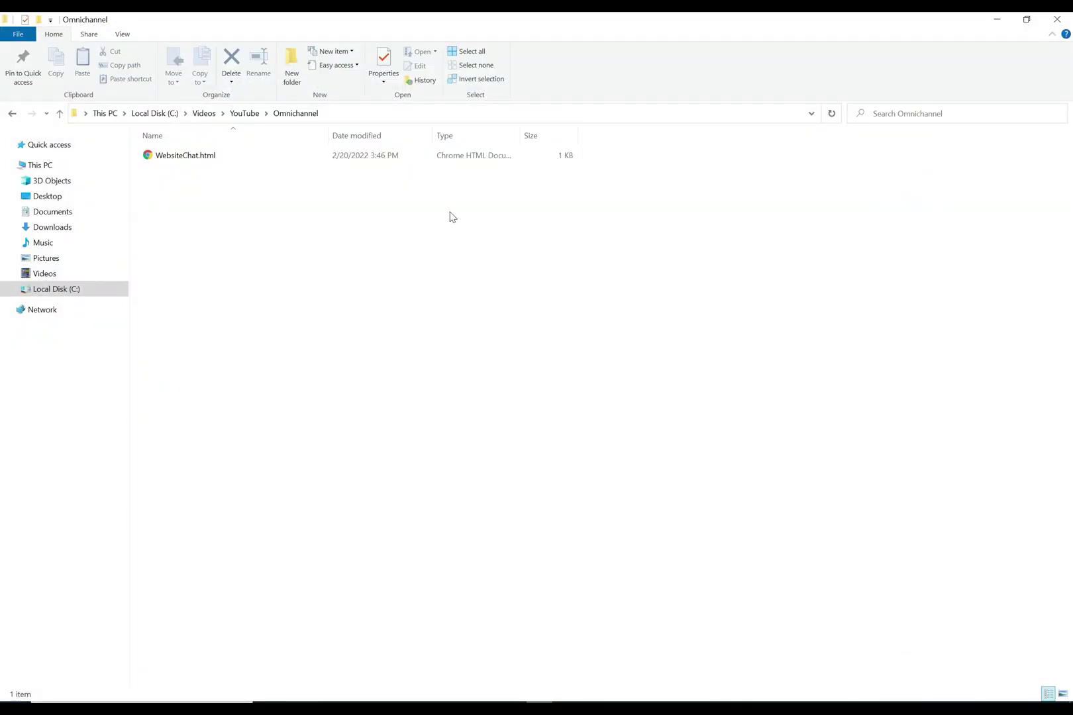
right_click(165, 159)
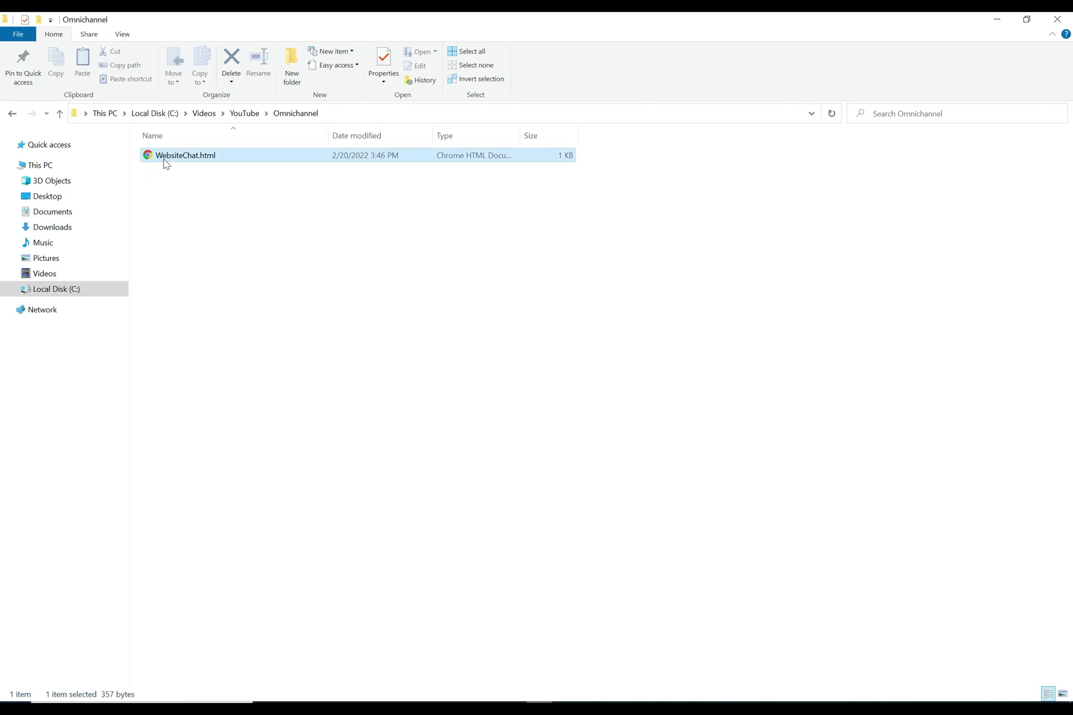
click(447, 272)
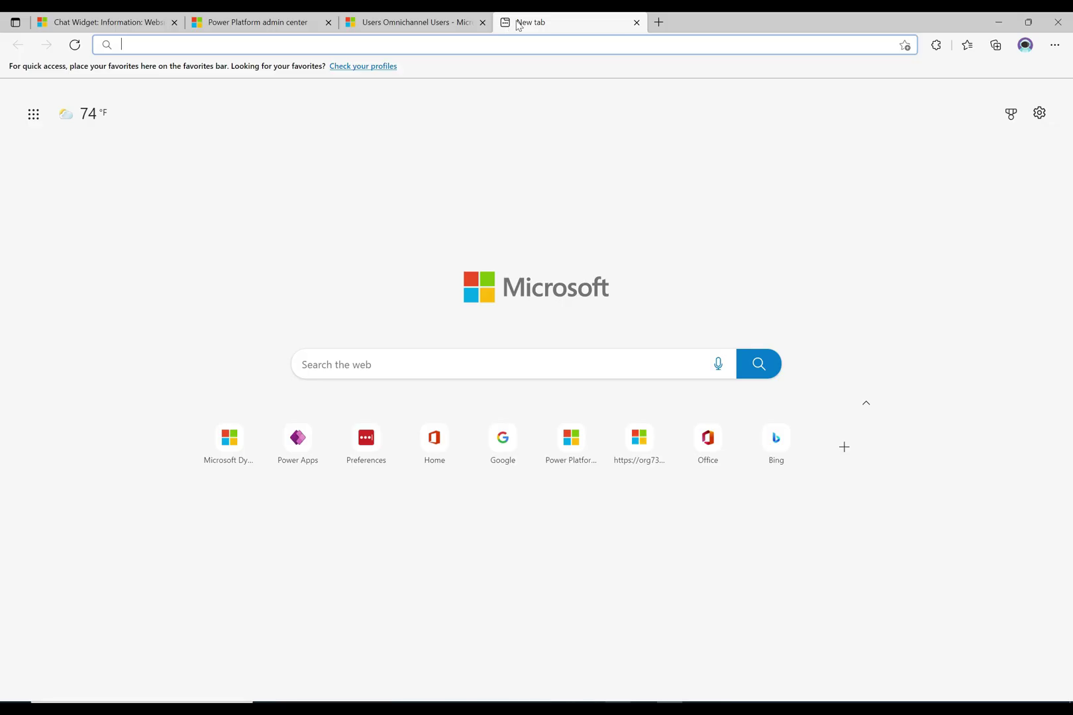
click(1027, 22)
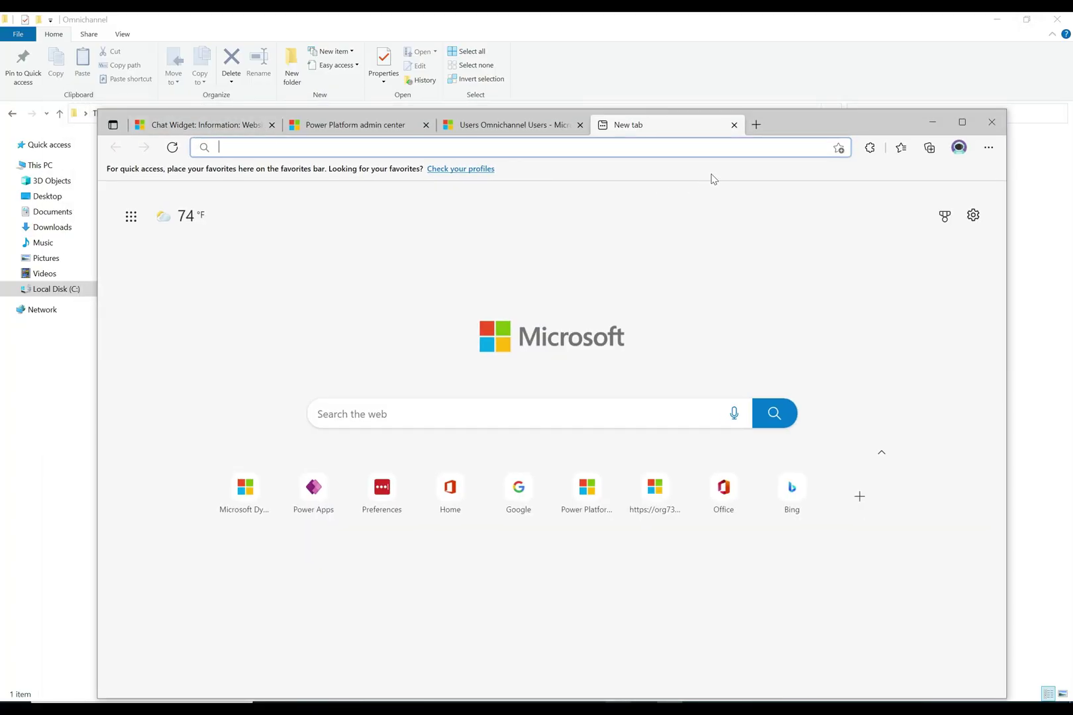
drag(797, 127, 890, 80)
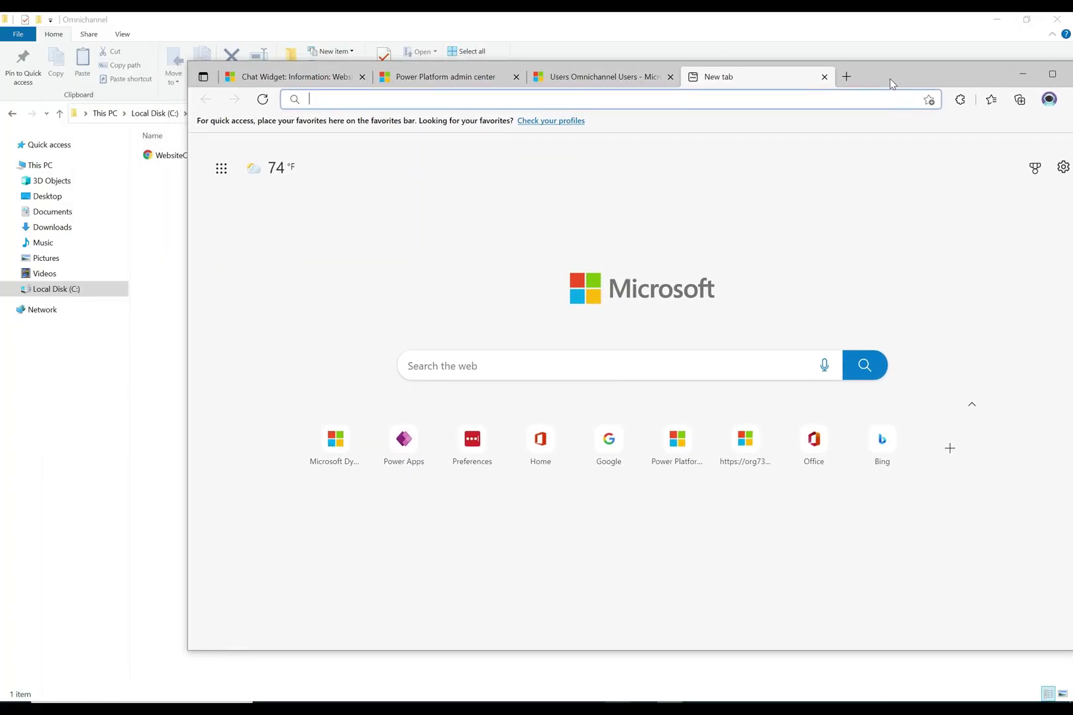
double_click(166, 156)
drag(166, 157, 376, 187)
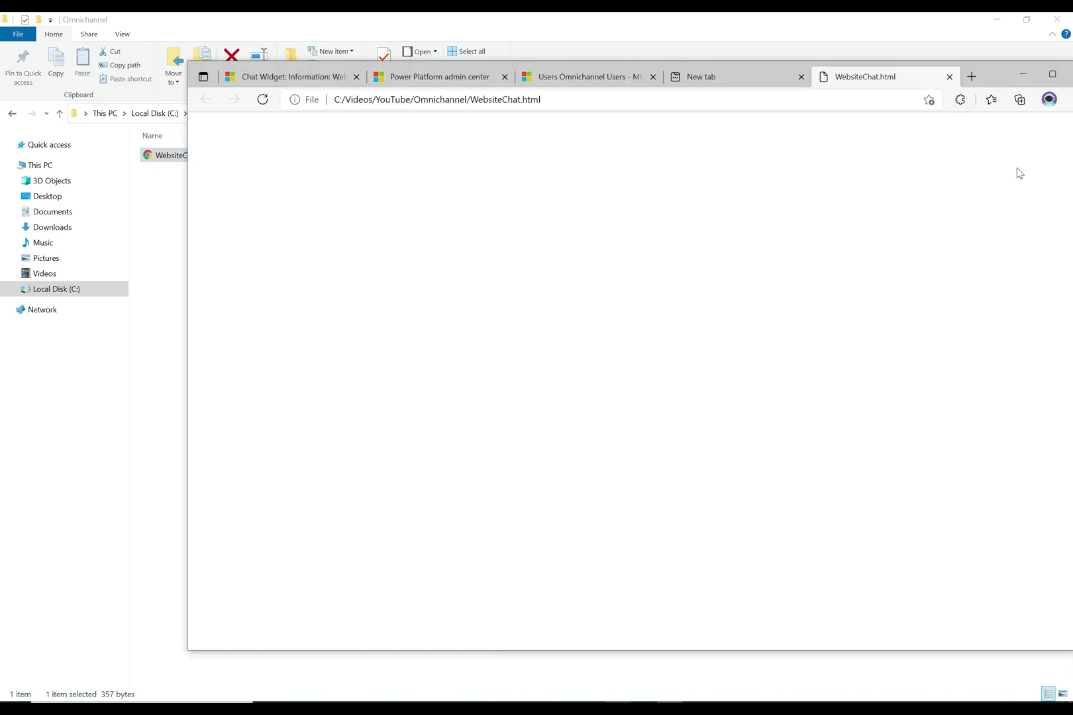
drag(996, 73, 853, 13)
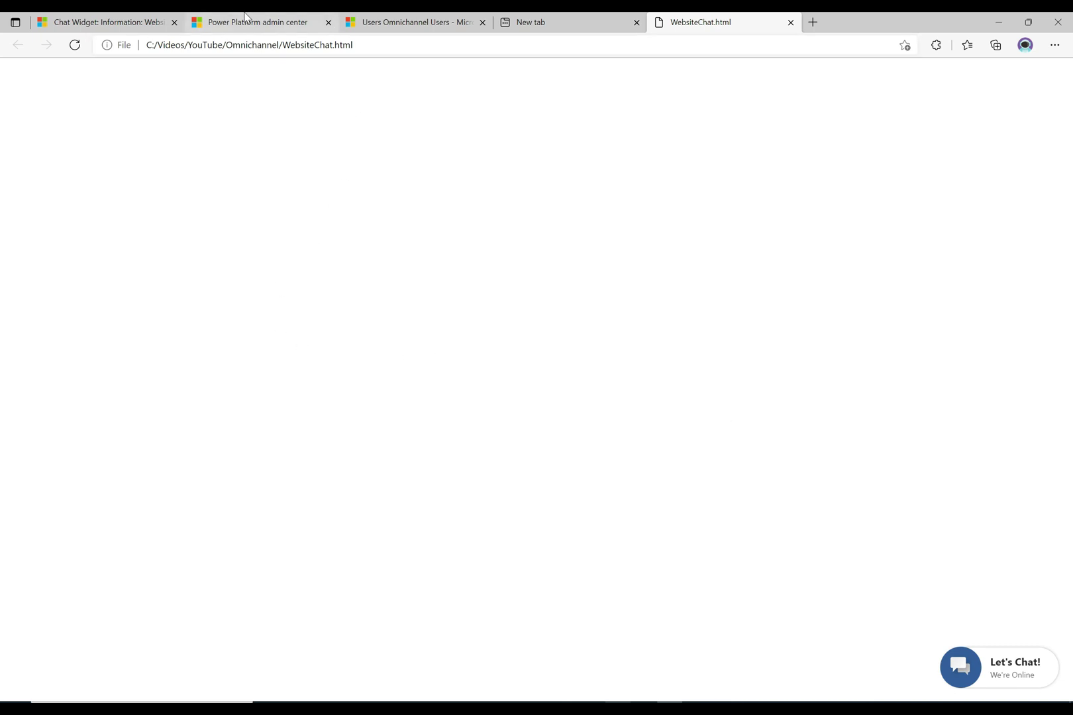
- Return to the Website Chat widget record and read the notice about how long Omnichannel configuration changes take
click(401, 25)
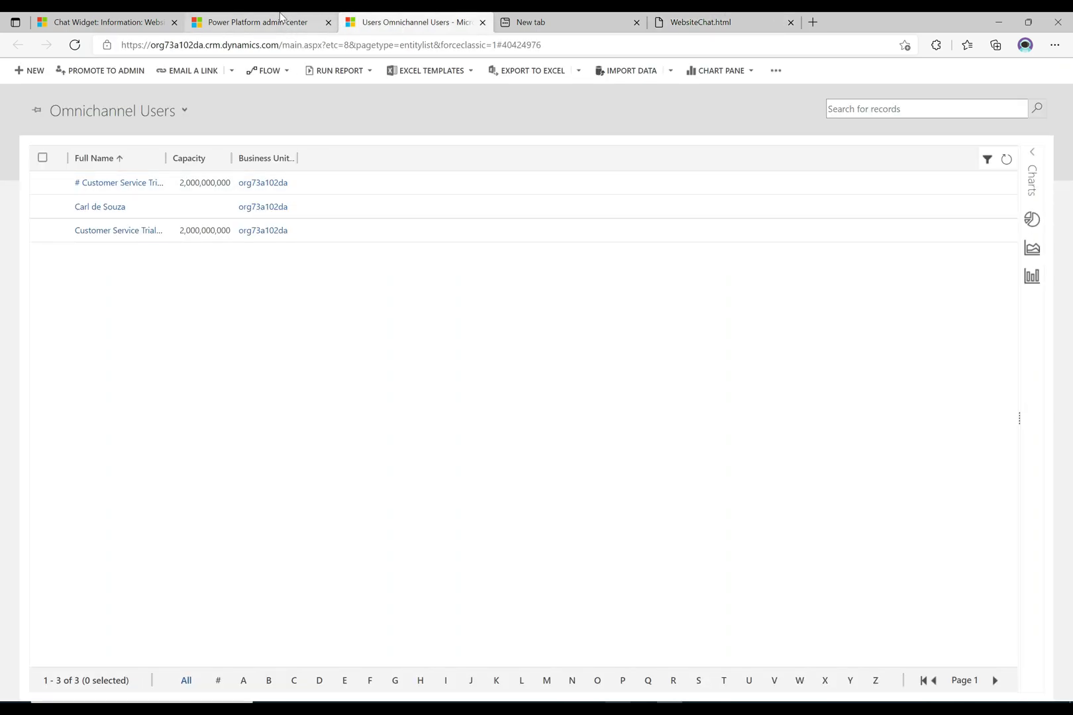
click(280, 18)
click(153, 18)
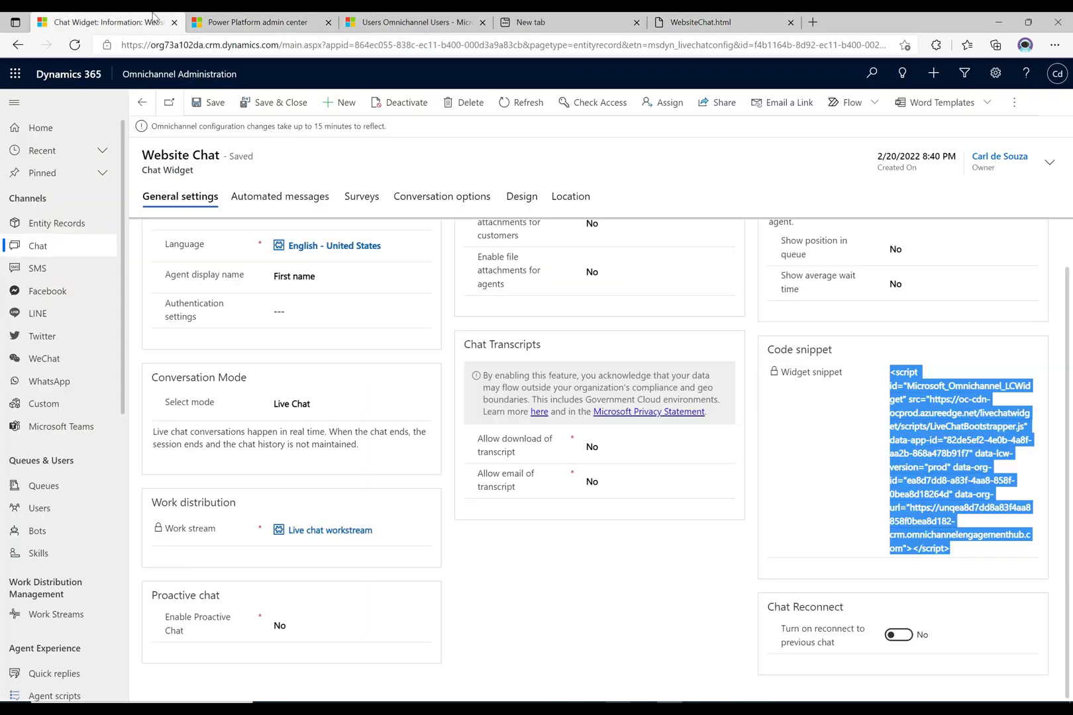
click(378, 169)
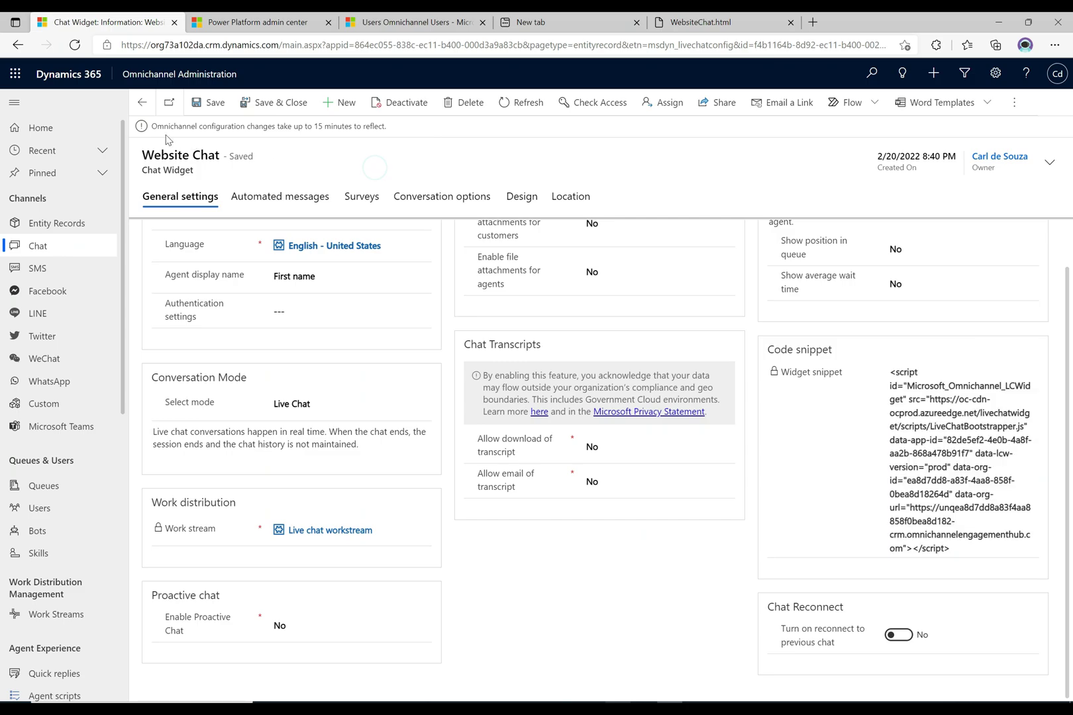
drag(151, 131, 397, 136)
click(246, 127)
- Set the Website Chat widget's theme color to Green in its design settings and save the record
scroll(525, 206, up, 1)
click(524, 201)
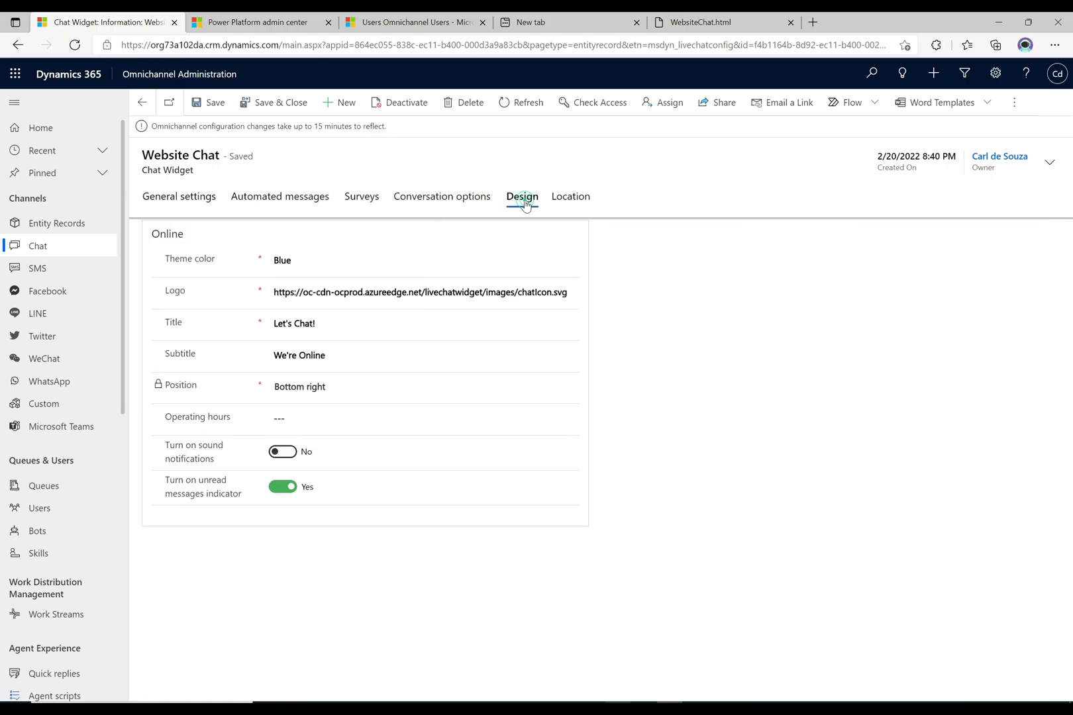
click(338, 264)
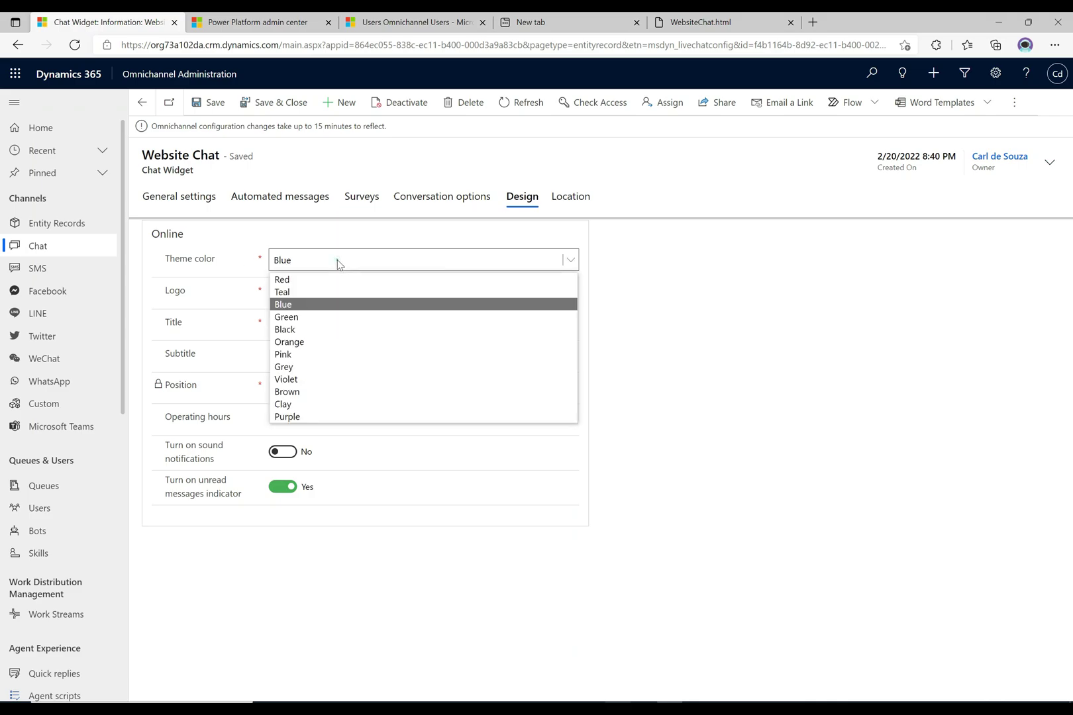
click(299, 317)
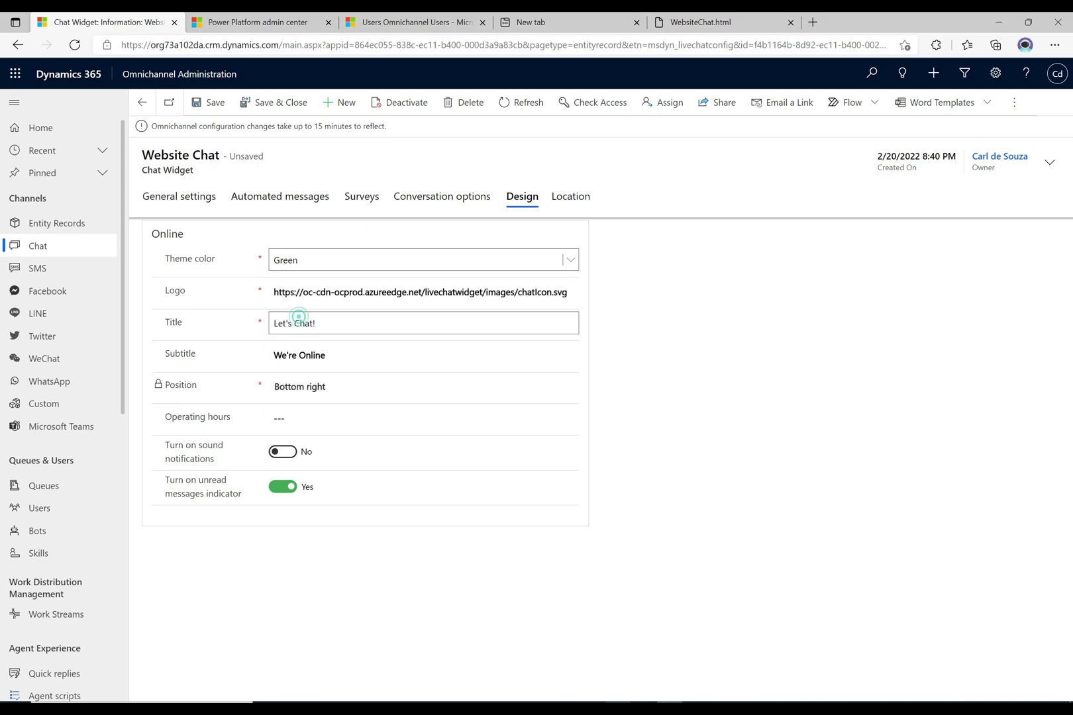
click(208, 106)
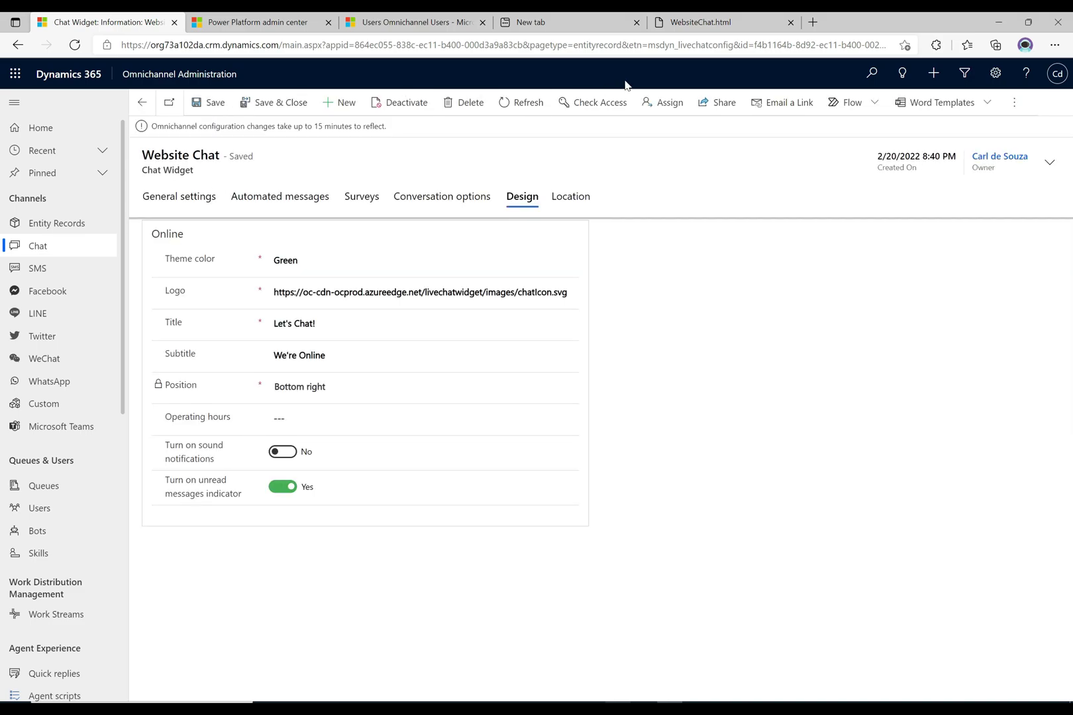
- Reload the WebsiteChat.html page and compare its chat button with the theme color in the widget's design settings
click(703, 17)
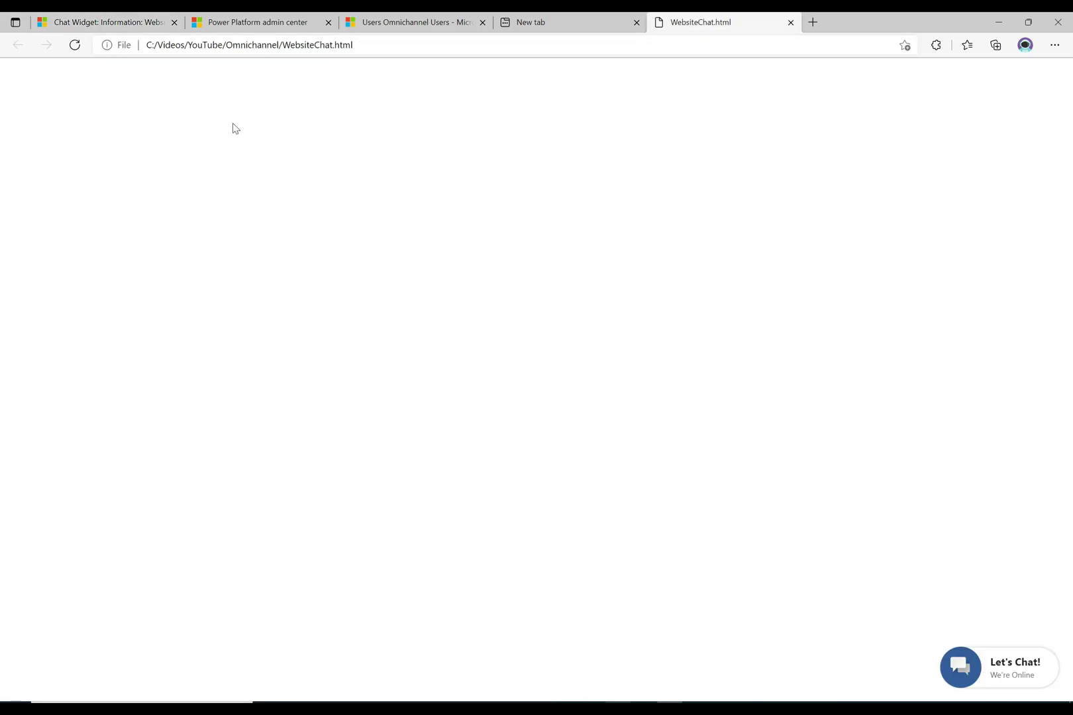
click(74, 44)
click(74, 46)
click(408, 18)
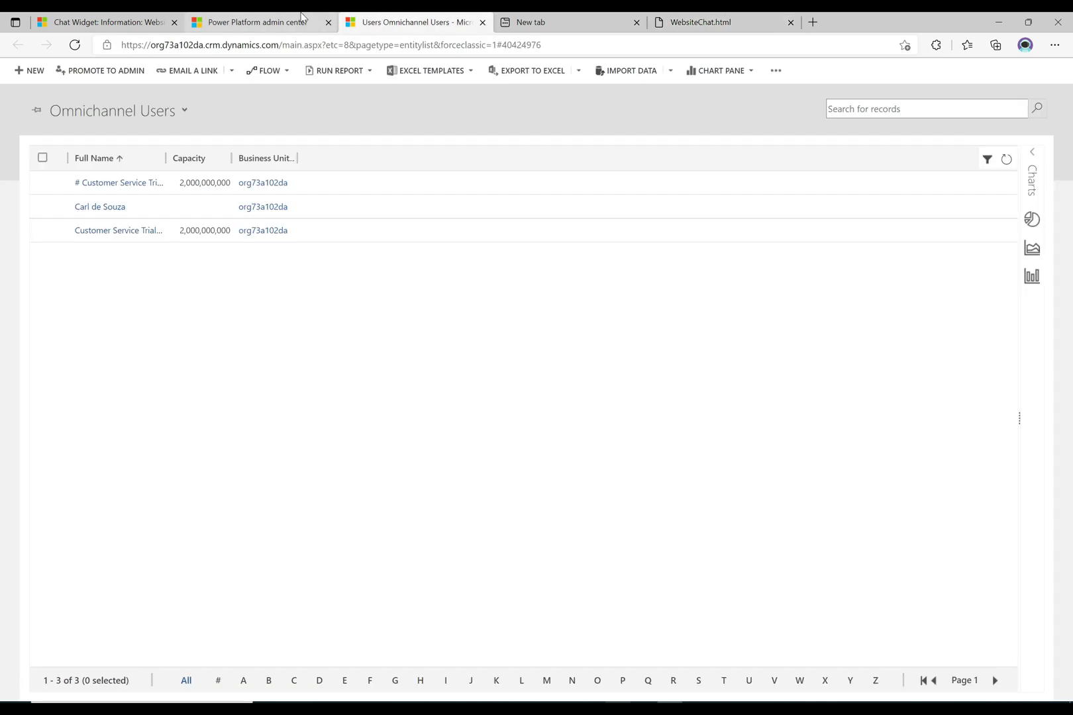
click(258, 20)
click(129, 18)
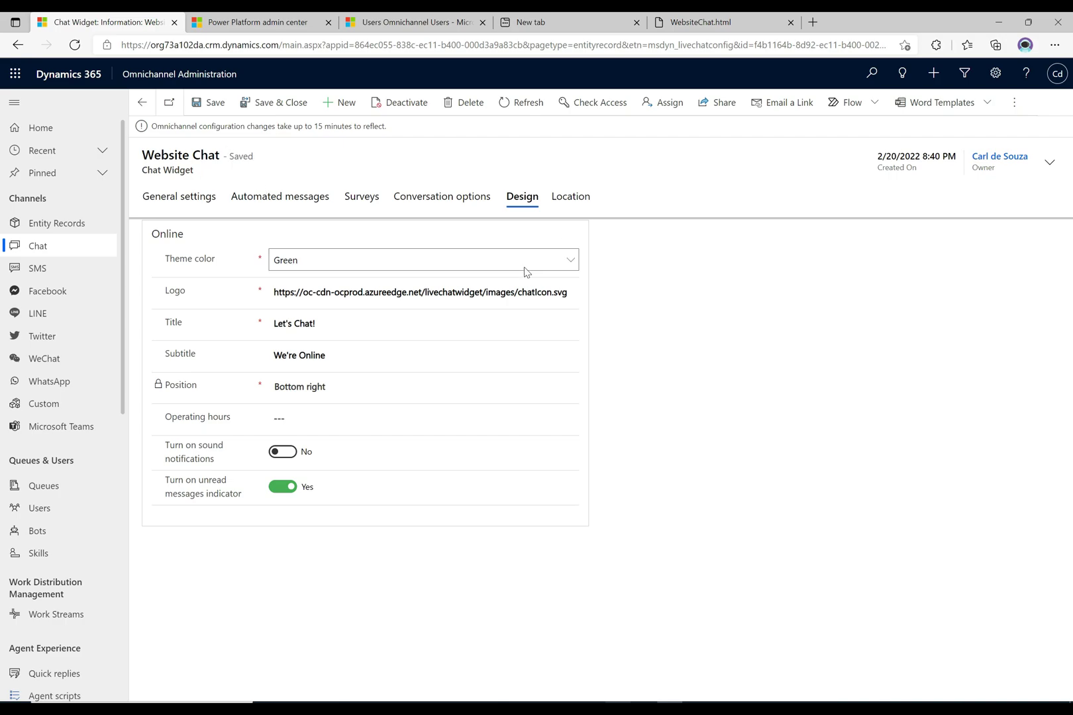
click(731, 15)
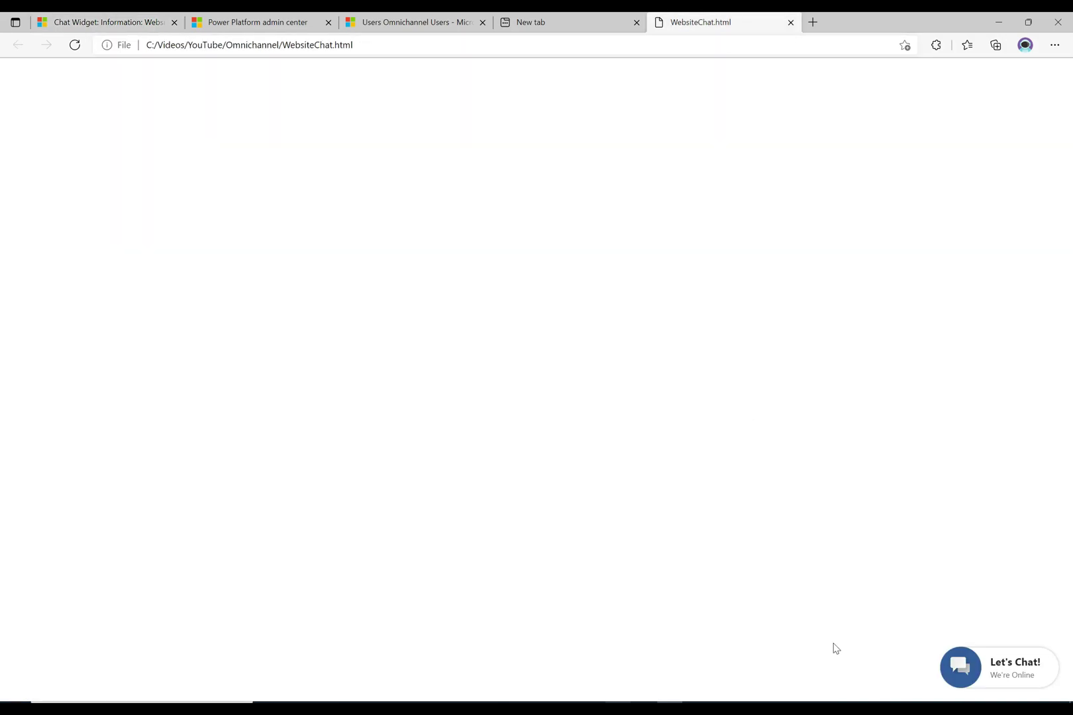